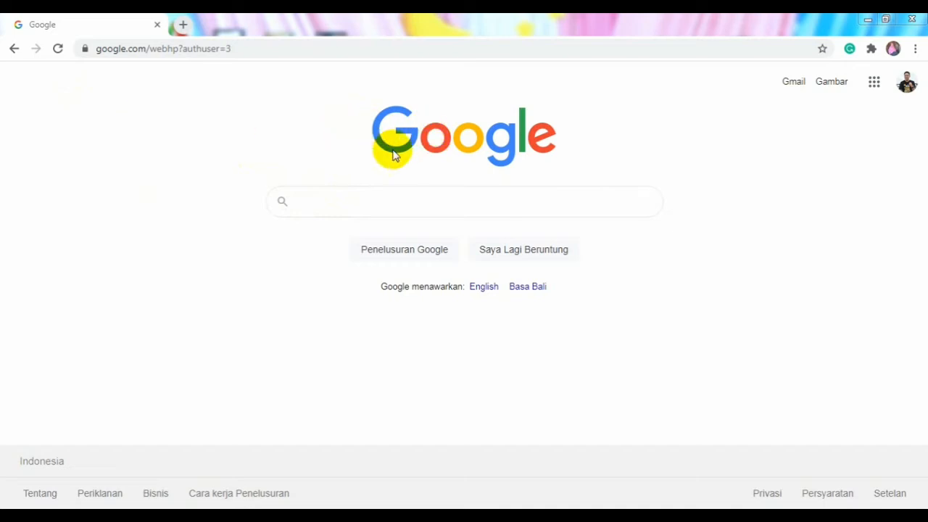
Search Google for "mentimeter" and open the Mentimeter: Interactive presentation software website.
{"action": "left_click", "coordinate": [328, 203]}
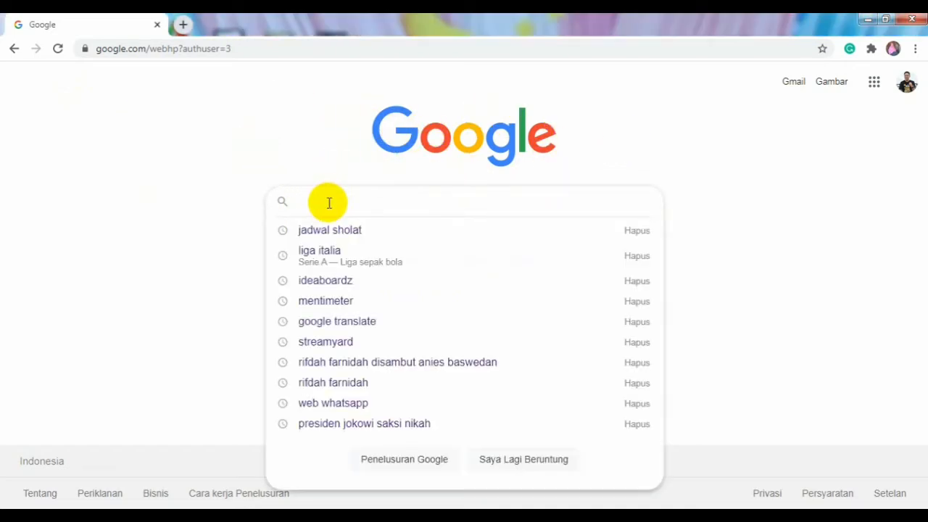
{"action": "type", "text": "menti"}
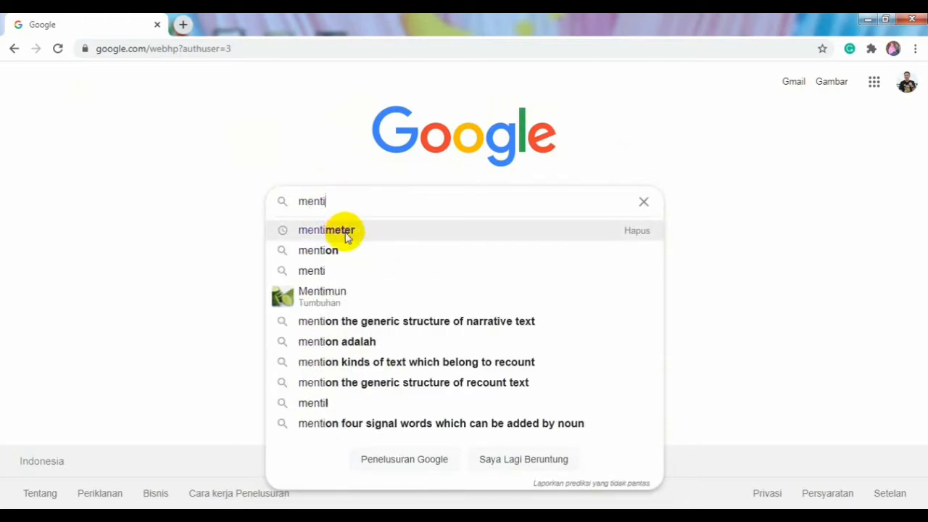
{"action": "left_click", "coordinate": [343, 230]}
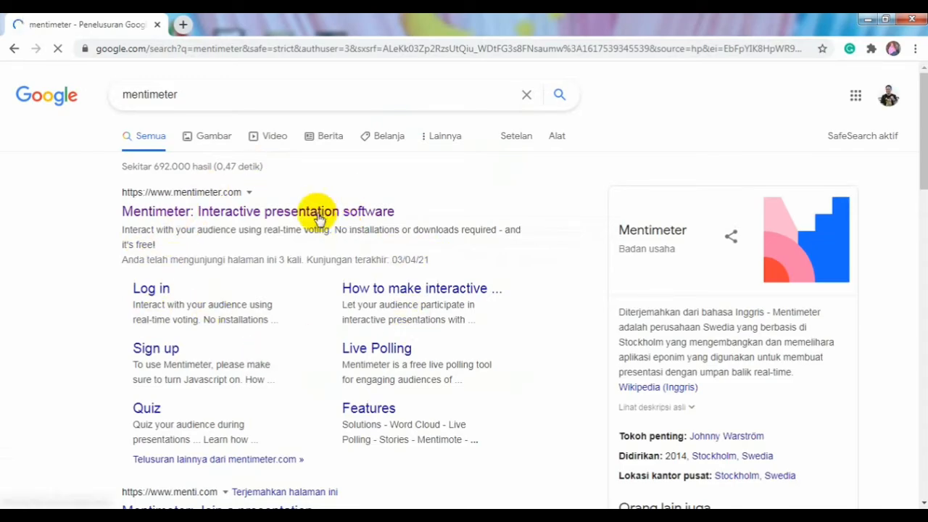
{"action": "scroll", "coordinate": [281, 286], "scroll_direction": "down", "scroll_amount": 3}
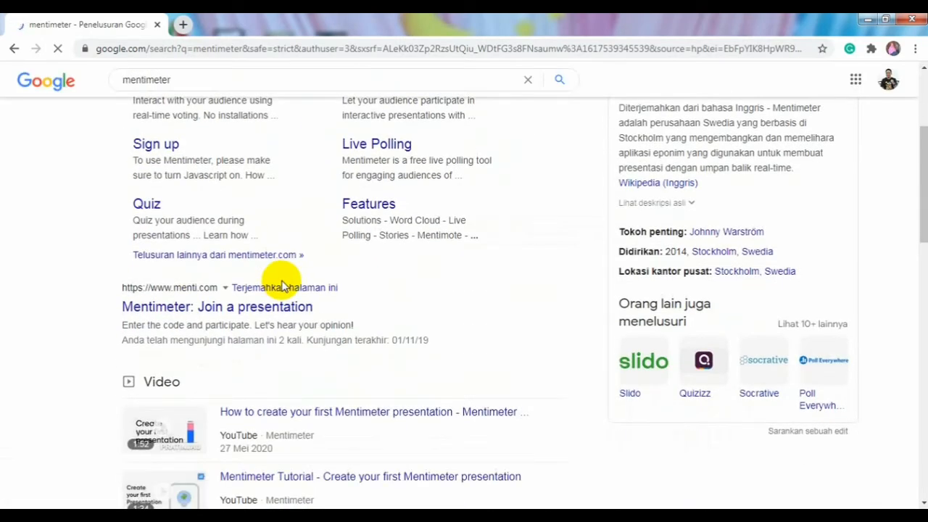
{"action": "scroll", "coordinate": [281, 286], "scroll_direction": "up", "scroll_amount": 3}
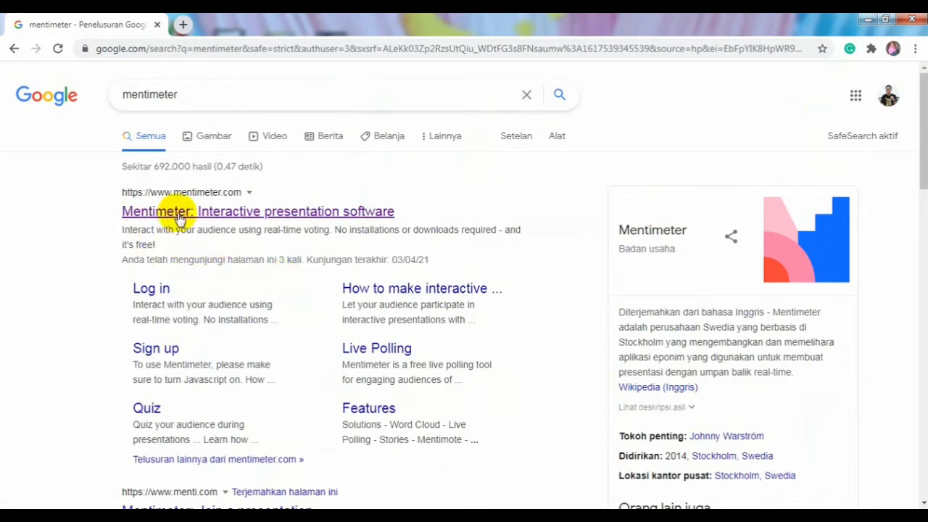
{"action": "left_click", "coordinate": [227, 218]}
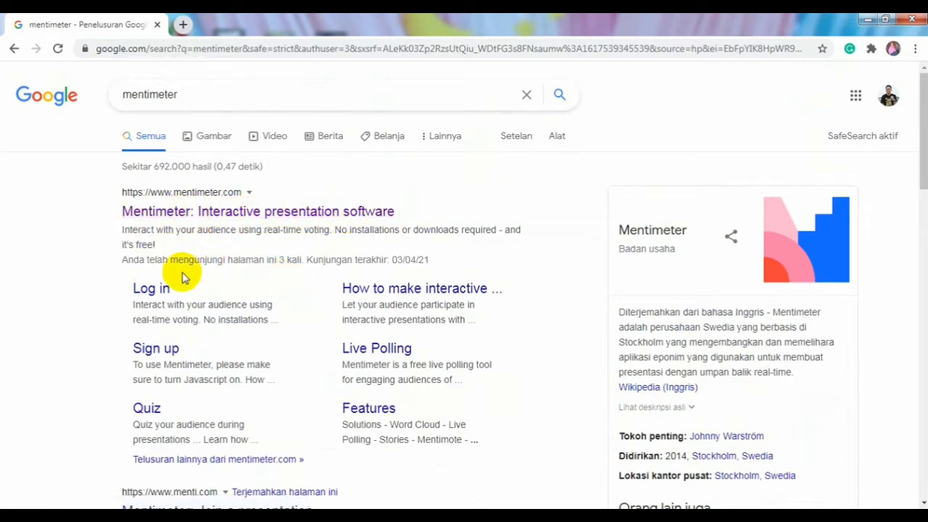
{"action": "left_click", "coordinate": [282, 221]}
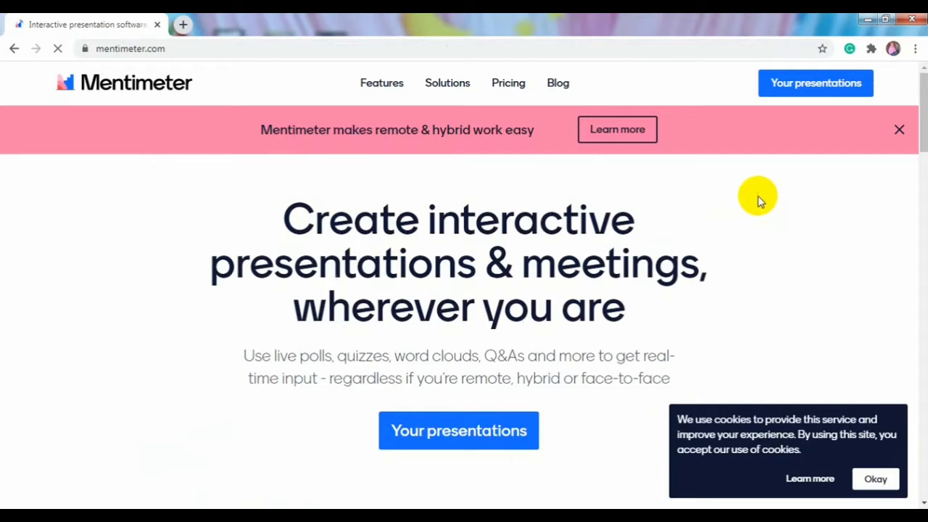
Go to your presentations on the Mentimeter site and log out of the account.
{"action": "scroll", "coordinate": [631, 229], "scroll_direction": "down", "scroll_amount": 8}
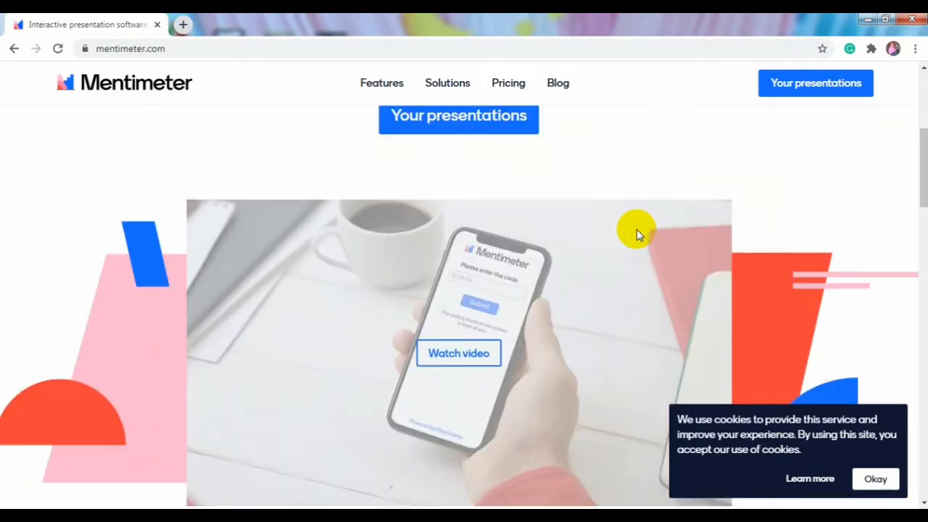
{"action": "scroll", "coordinate": [638, 229], "scroll_direction": "up", "scroll_amount": 10}
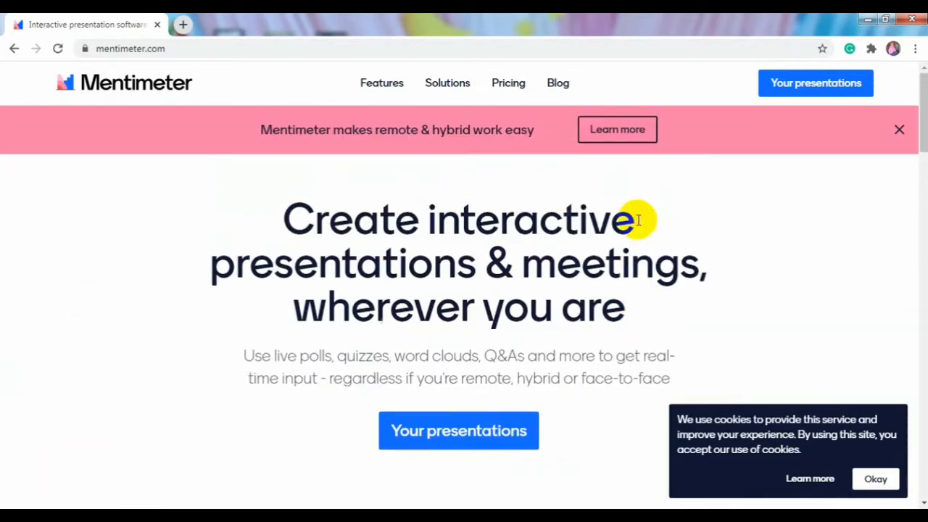
{"action": "left_click", "coordinate": [826, 87]}
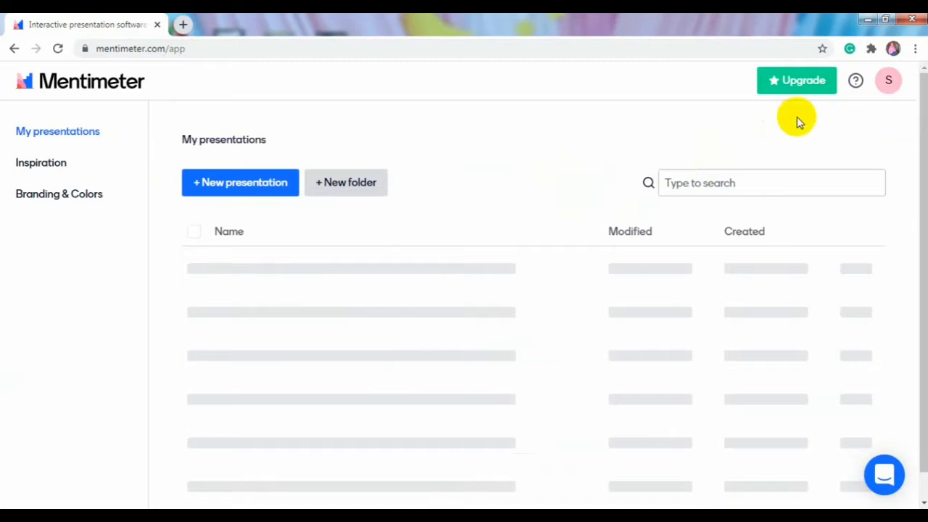
{"action": "left_click", "coordinate": [902, 82]}
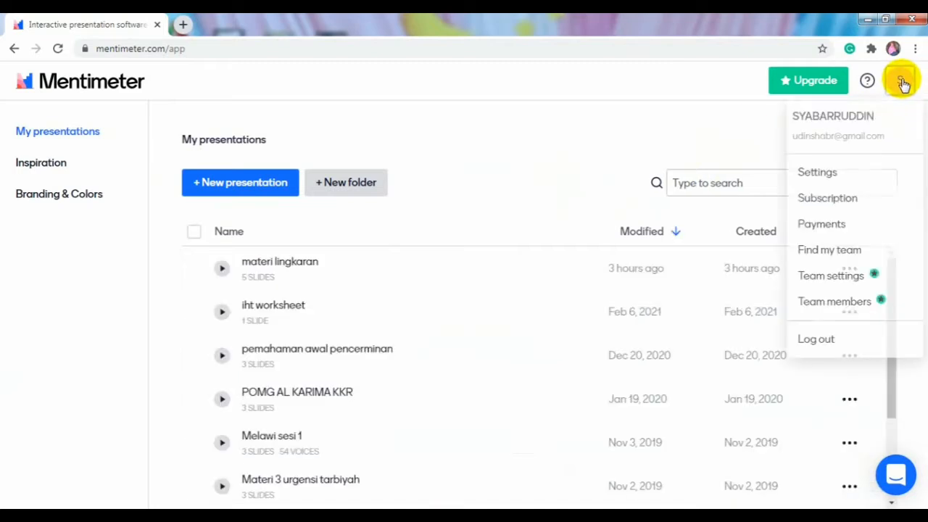
{"action": "left_click", "coordinate": [826, 341]}
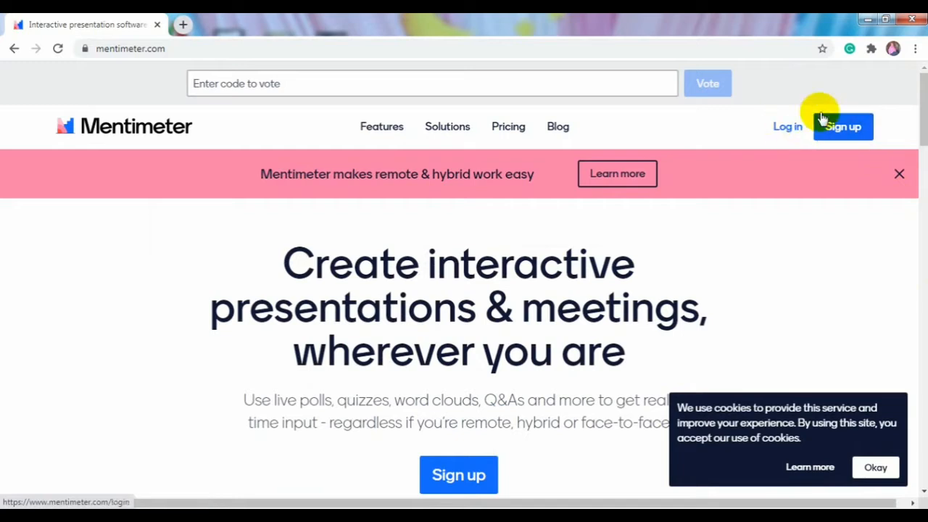
Log in to Mentimeter with Google, choosing the presenter's Google account and going through its identity verification.
{"action": "left_click", "coordinate": [785, 132]}
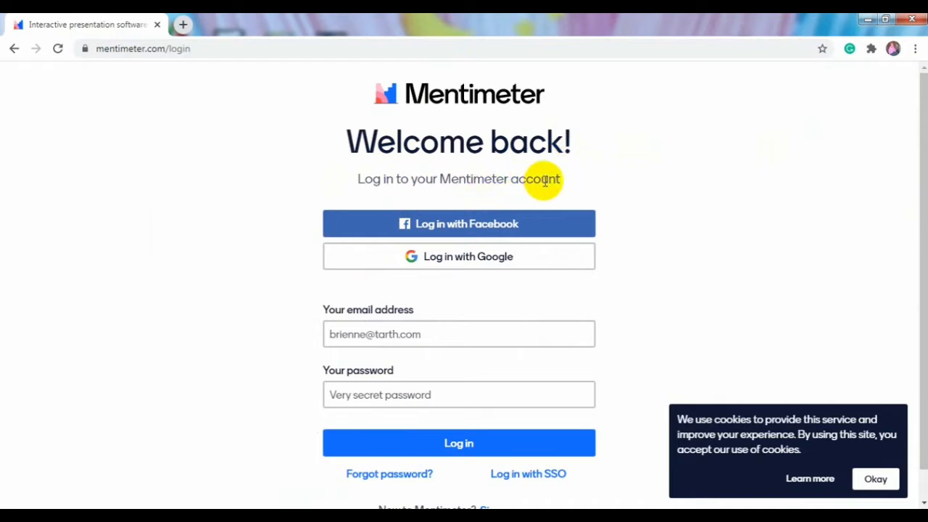
{"action": "scroll", "coordinate": [533, 261], "scroll_direction": "down", "scroll_amount": 1}
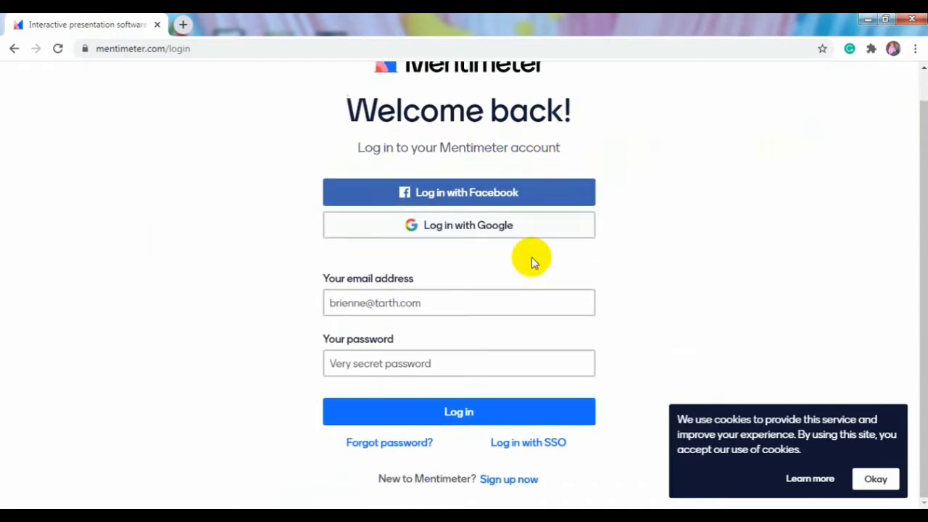
{"action": "scroll", "coordinate": [534, 254], "scroll_direction": "up", "scroll_amount": 1}
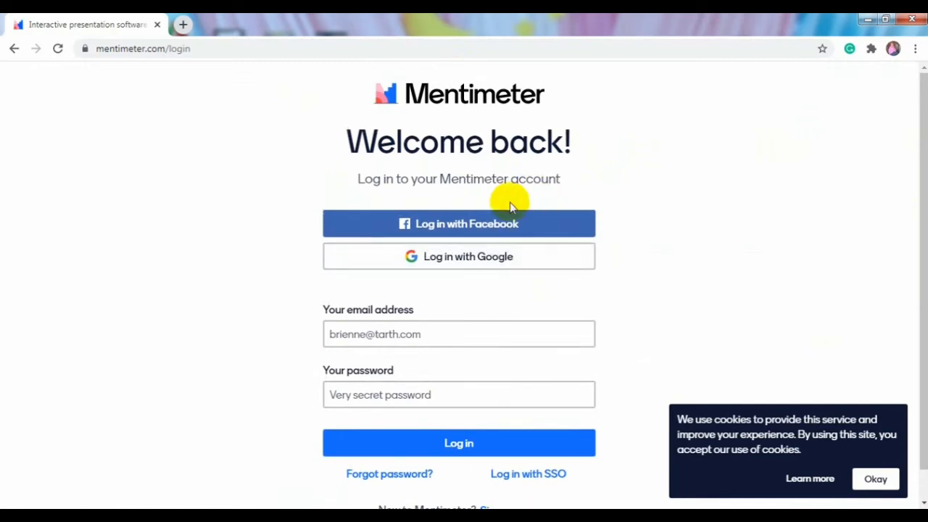
{"action": "left_click", "coordinate": [489, 267]}
{"action": "left_click", "coordinate": [476, 262]}
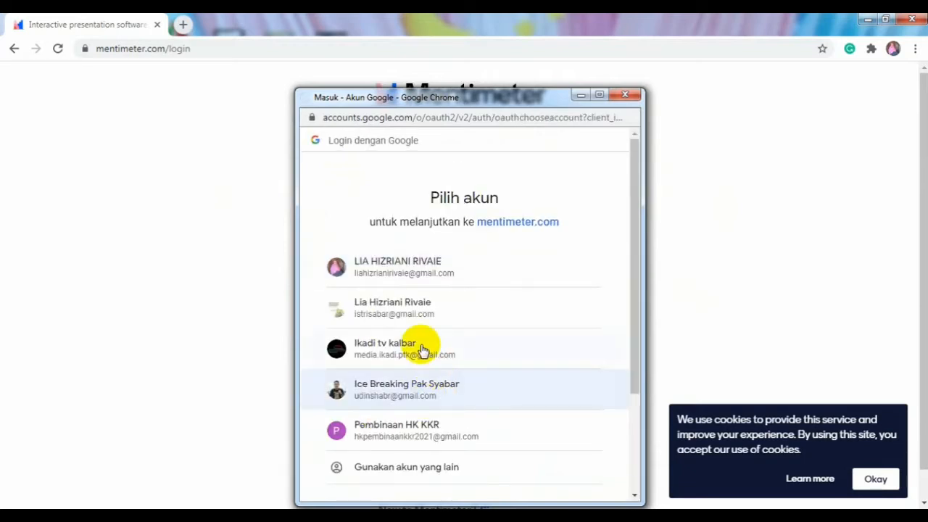
{"action": "left_click", "coordinate": [419, 392]}
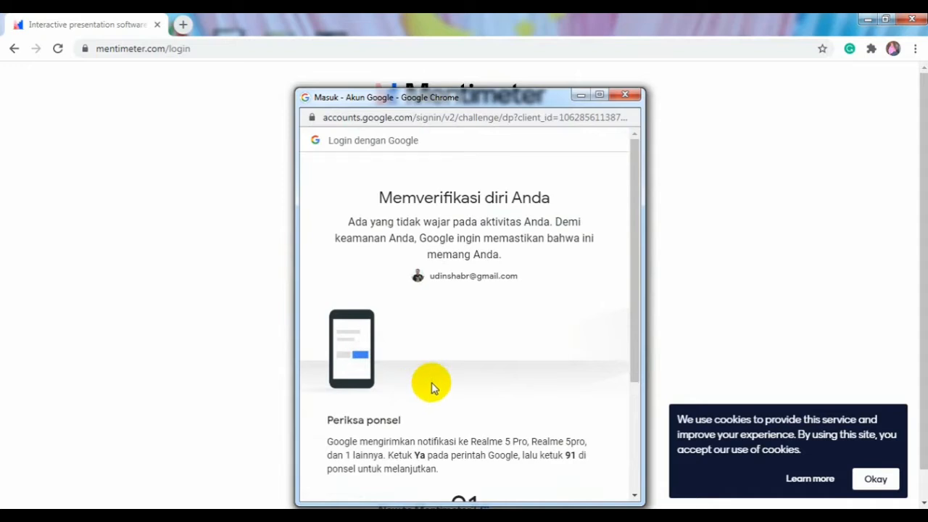
{"action": "scroll", "coordinate": [508, 387], "scroll_direction": "down", "scroll_amount": 3}
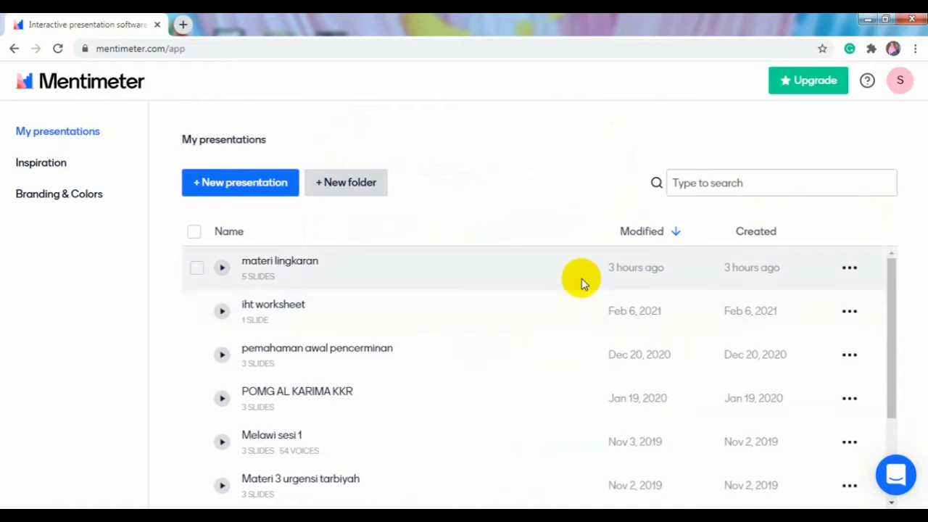
Create a new presentation named "PEMBUKA STATISTIKA".
{"action": "scroll", "coordinate": [582, 283], "scroll_direction": "down", "scroll_amount": 2}
{"action": "scroll", "coordinate": [582, 283], "scroll_direction": "up", "scroll_amount": 2}
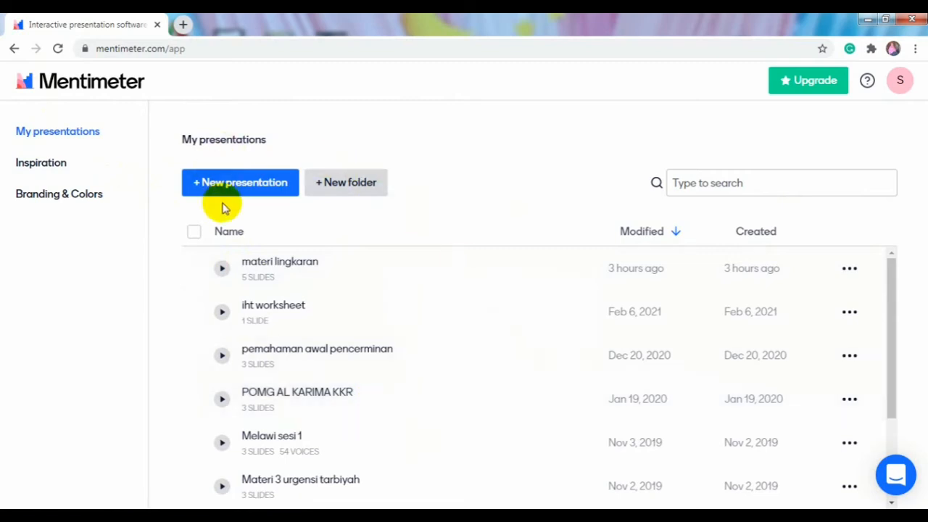
{"action": "left_click", "coordinate": [245, 187]}
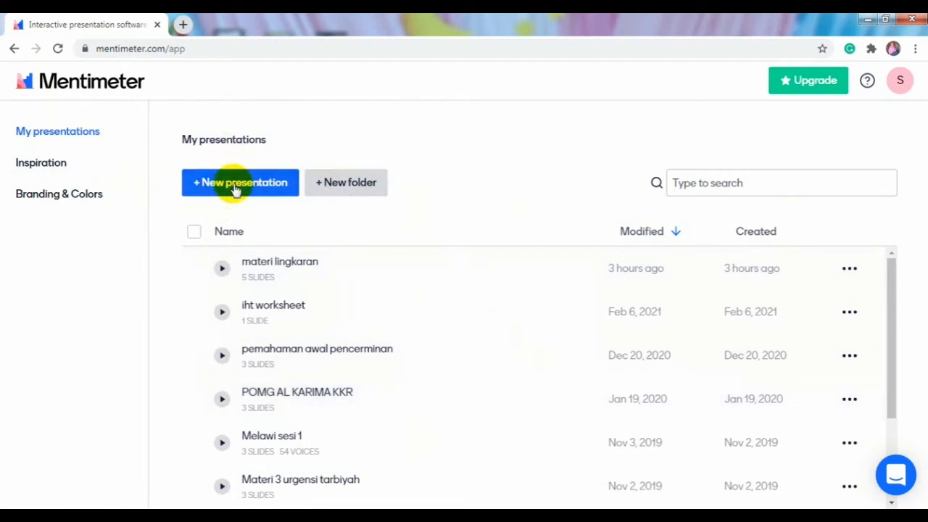
{"action": "left_click", "coordinate": [245, 187]}
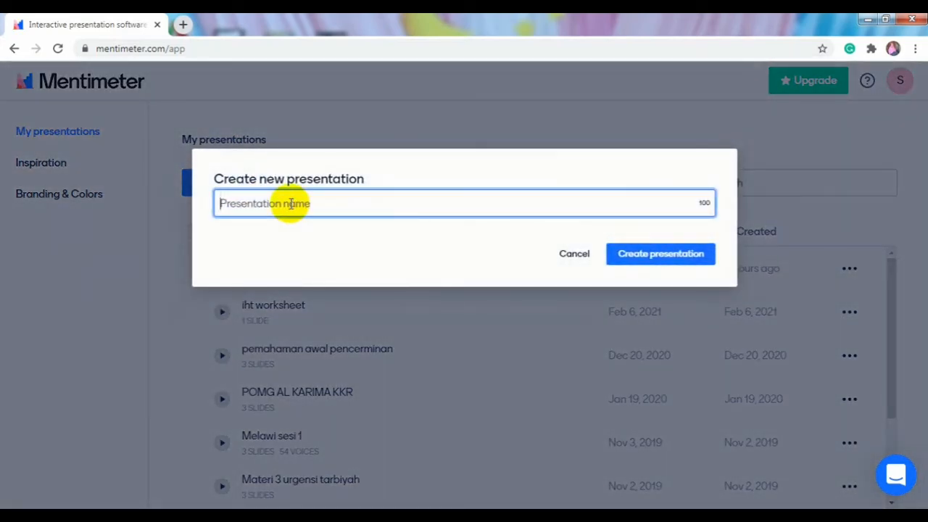
{"action": "type", "text": "PEMB"}
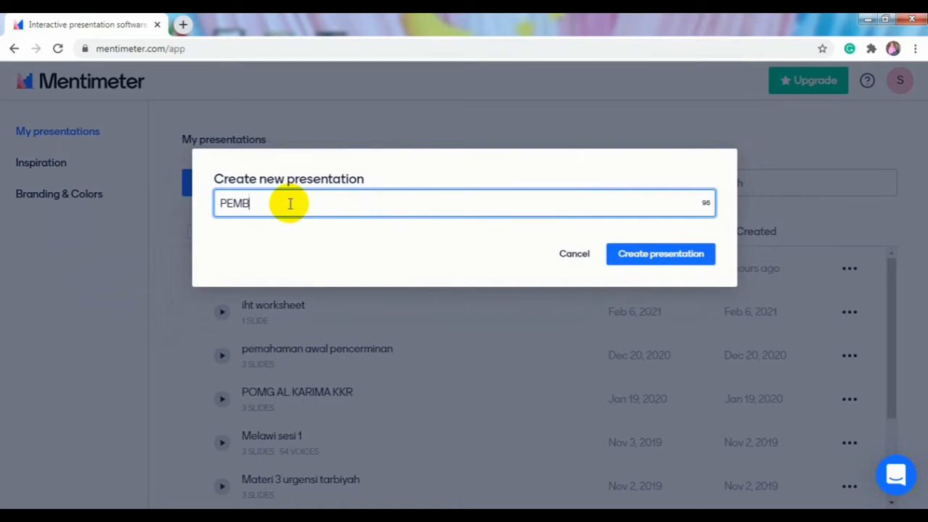
{"action": "type", "text": "UKA STATI"}
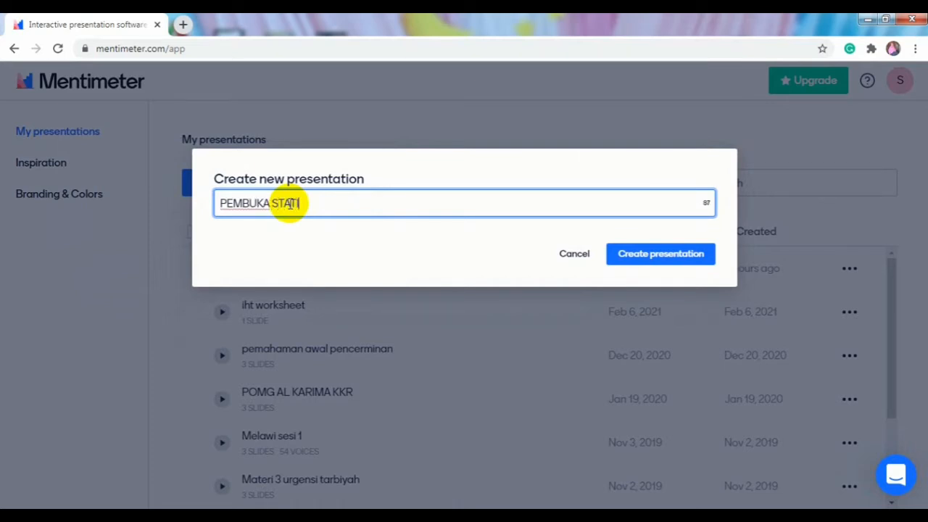
{"action": "type", "text": "STIKA"}
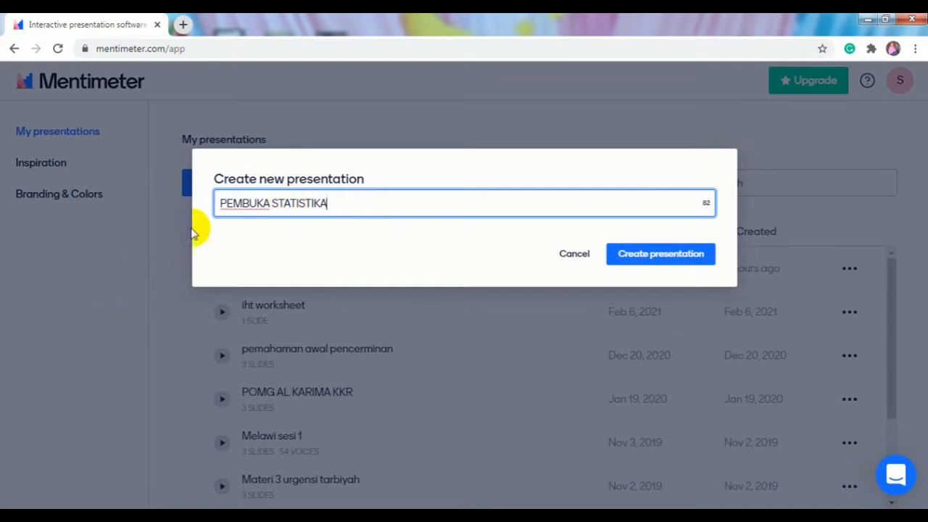
{"action": "left_click", "coordinate": [670, 255]}
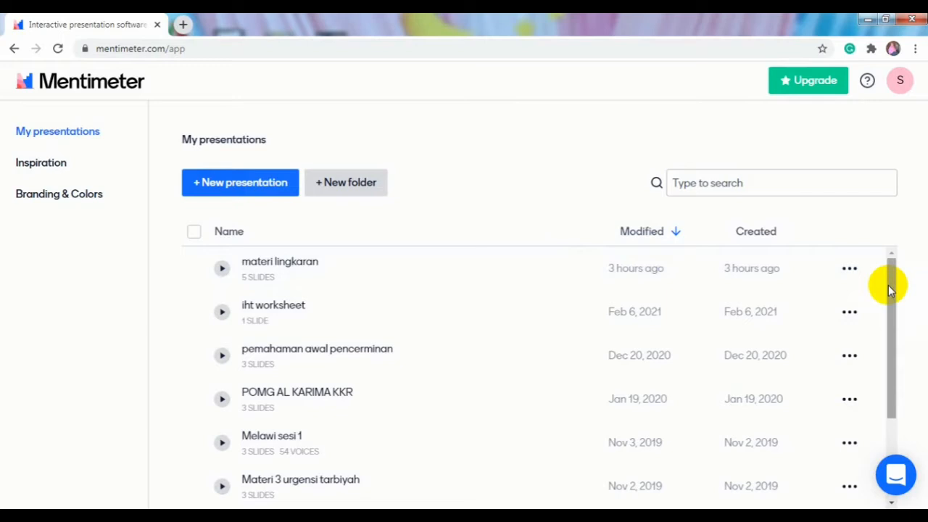
{"action": "left_click_drag", "start_coordinate": [891, 290], "coordinate": [892, 390]}
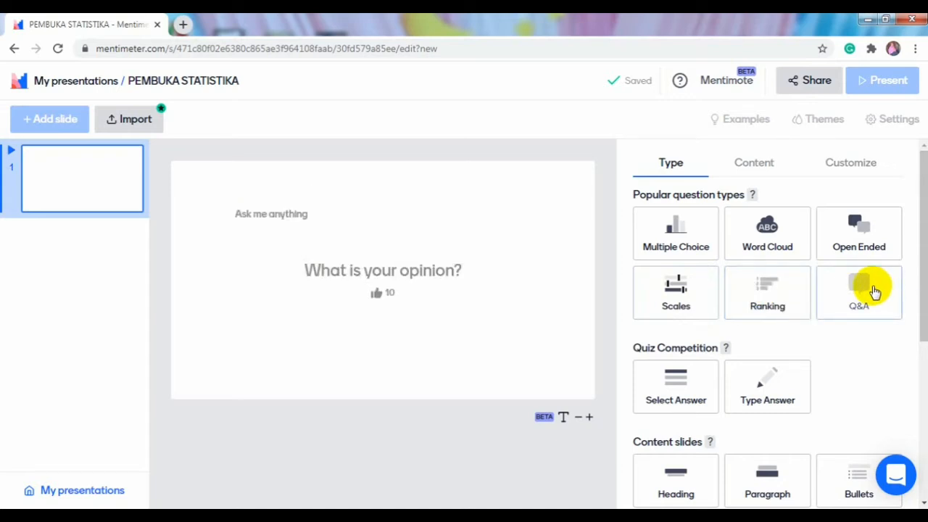
Set the first slide's question type to Word Cloud.
{"action": "scroll", "coordinate": [851, 341], "scroll_direction": "down", "scroll_amount": 2}
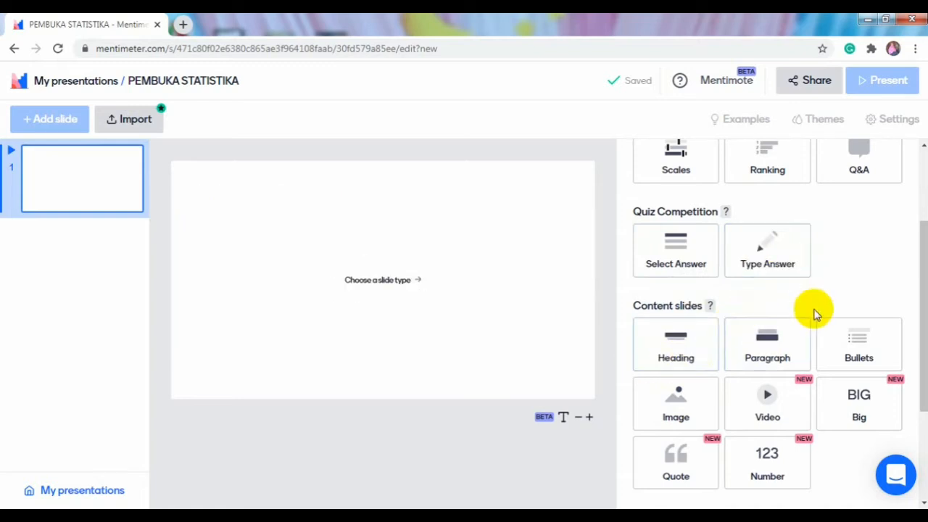
{"action": "scroll", "coordinate": [824, 348], "scroll_direction": "up", "scroll_amount": 2}
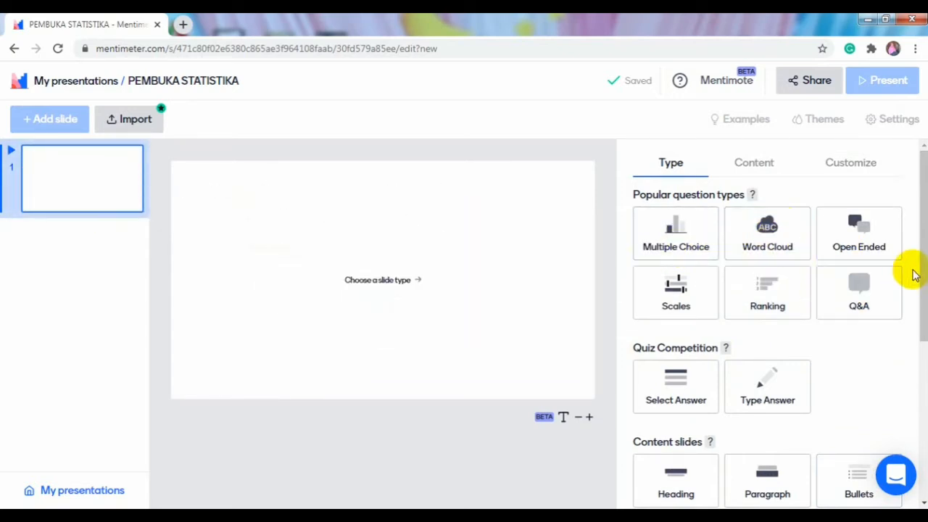
{"action": "left_click", "coordinate": [769, 230]}
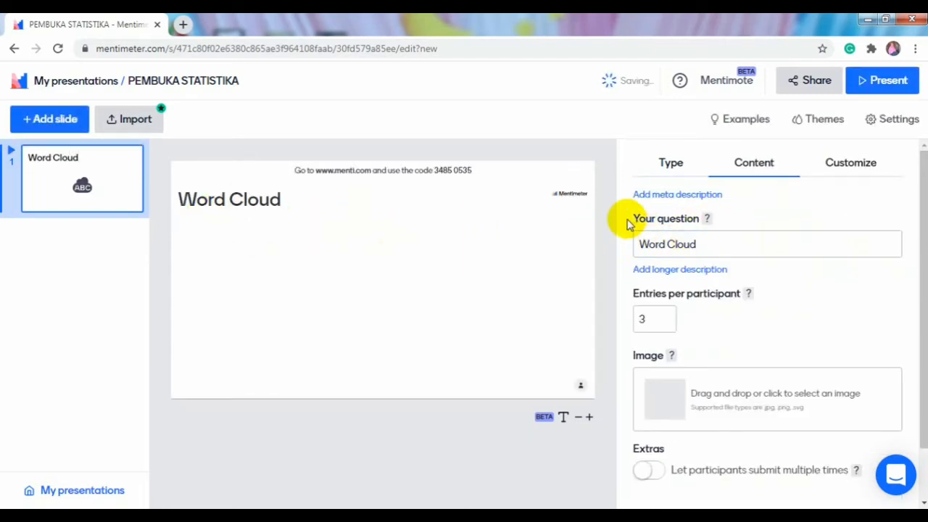
Set the Word Cloud question to "Data apa saja yang bisa kita gunakan untuk membuat tabel data".
{"action": "left_click", "coordinate": [705, 247]}
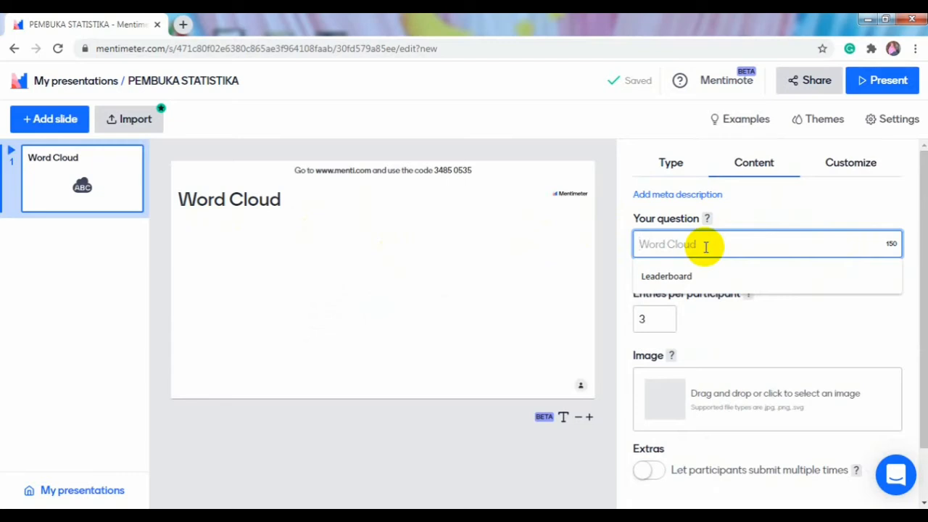
{"action": "type", "text": "dATA"}
{"action": "key", "text": "BackSpace"}
{"action": "key", "text": "BackSpace"}
{"action": "key", "text": "BackSpace"}
{"action": "key", "text": "BackSpace"}
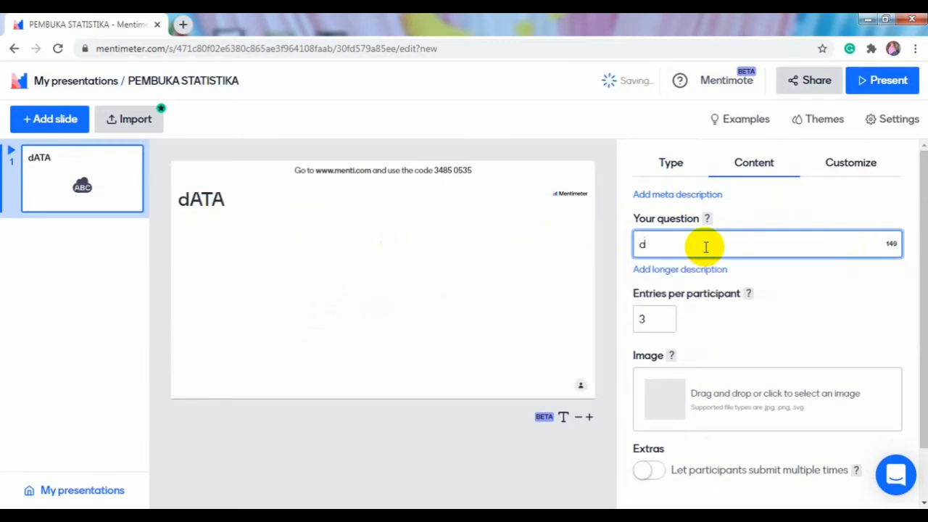
{"action": "type", "text": "Data"}
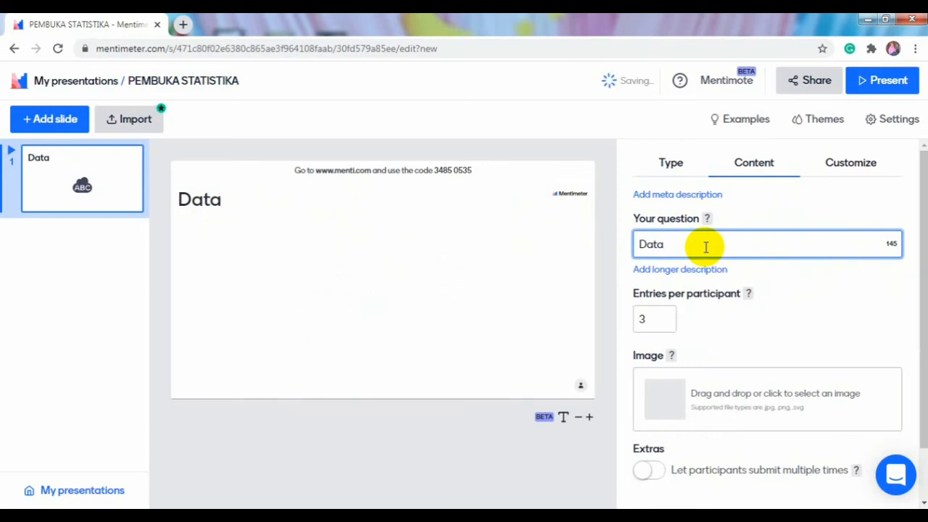
{"action": "type", "text": " apa sa"}
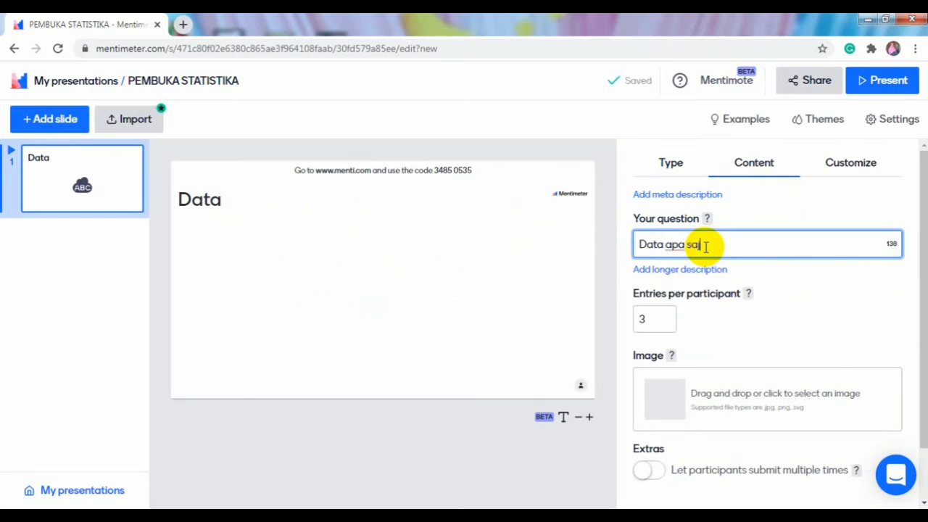
{"action": "type", "text": "ja yang bisa ki"}
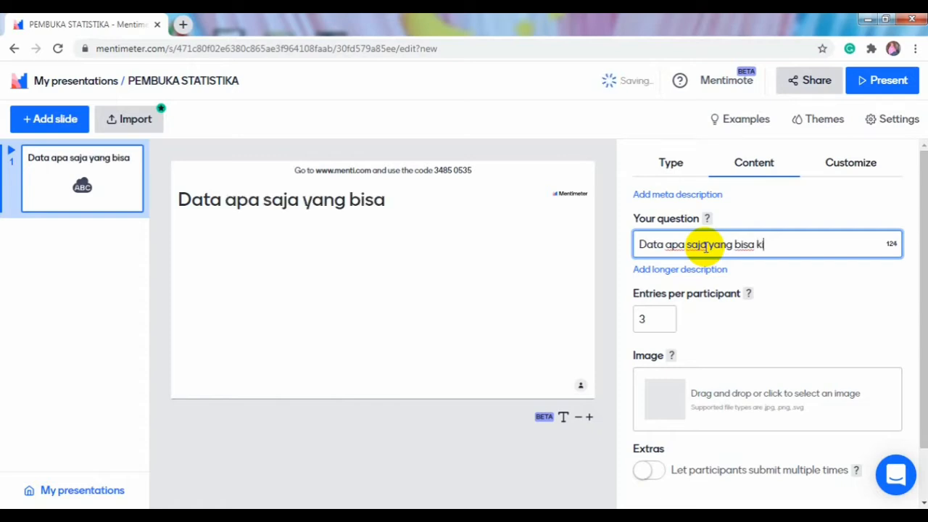
{"action": "type", "text": "ta gunaka"}
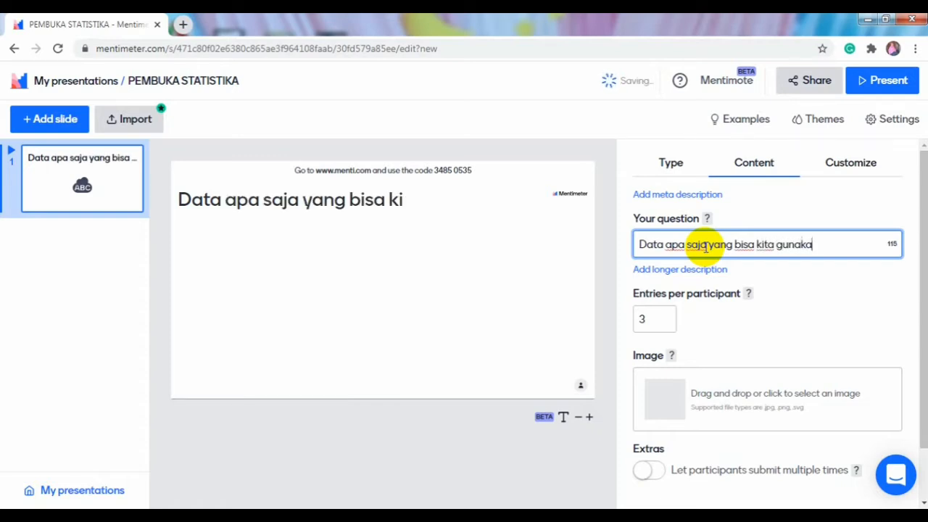
{"action": "type", "text": "n untuk "}
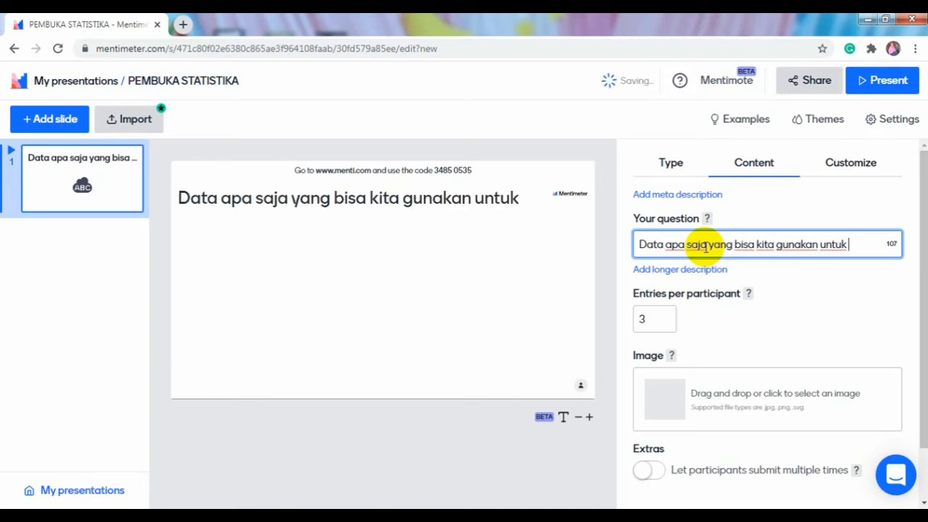
{"action": "type", "text": "membuat"}
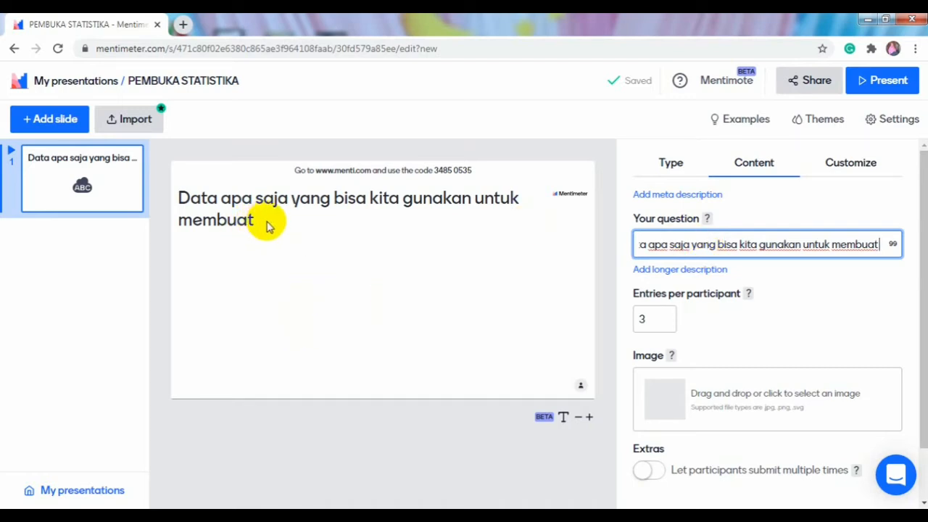
{"action": "type", "text": "t"}
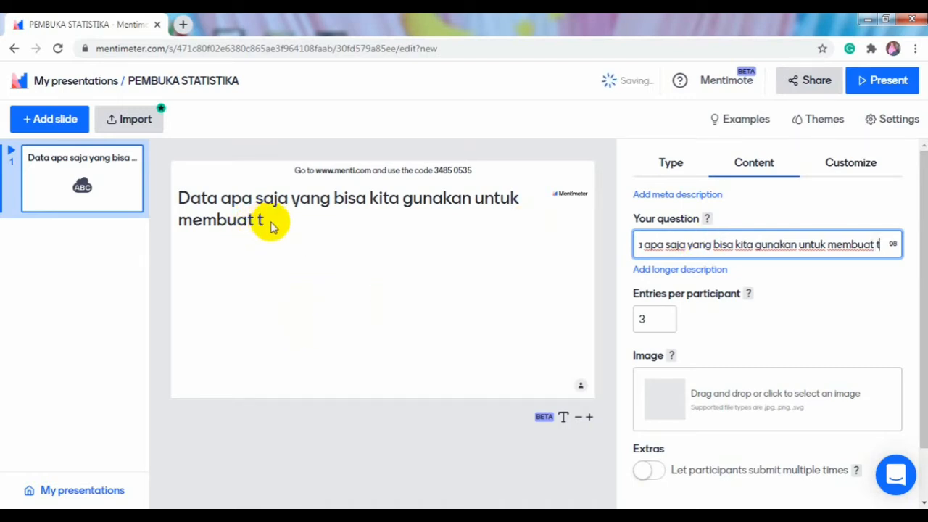
{"action": "type", "text": "abel data"}
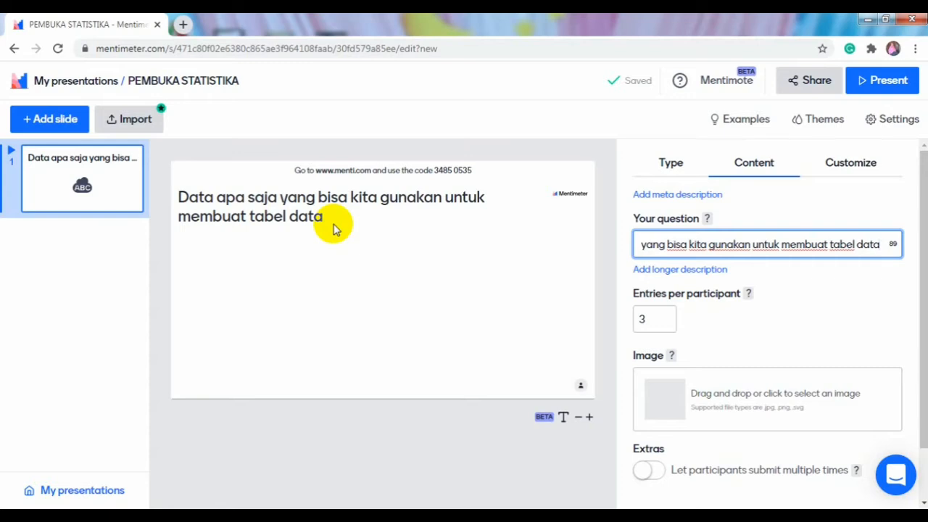
Set the Word Cloud slide's entries per participant to 1.
{"action": "left_click", "coordinate": [665, 324]}
{"action": "left_click", "coordinate": [666, 324]}
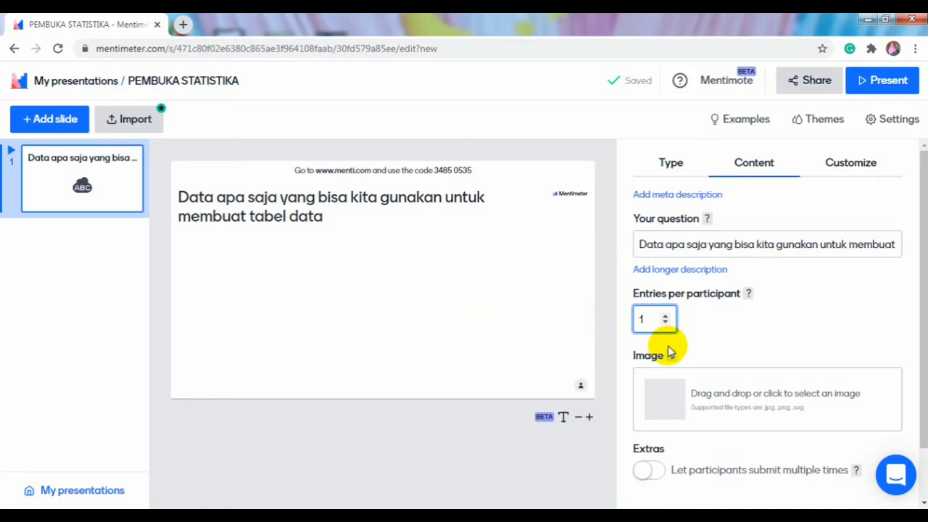
{"action": "left_click", "coordinate": [666, 317]}
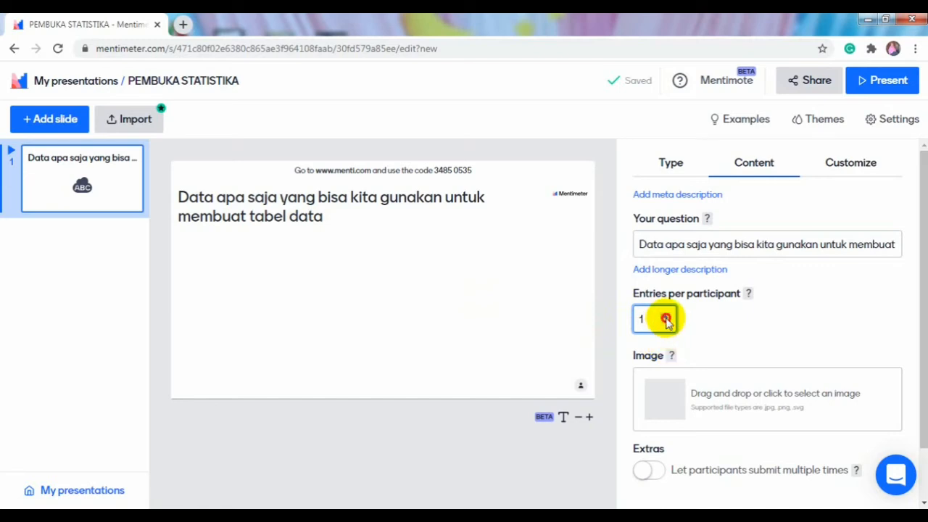
{"action": "left_click", "coordinate": [665, 317]}
{"action": "left_click", "coordinate": [666, 316]}
{"action": "left_click", "coordinate": [665, 316]}
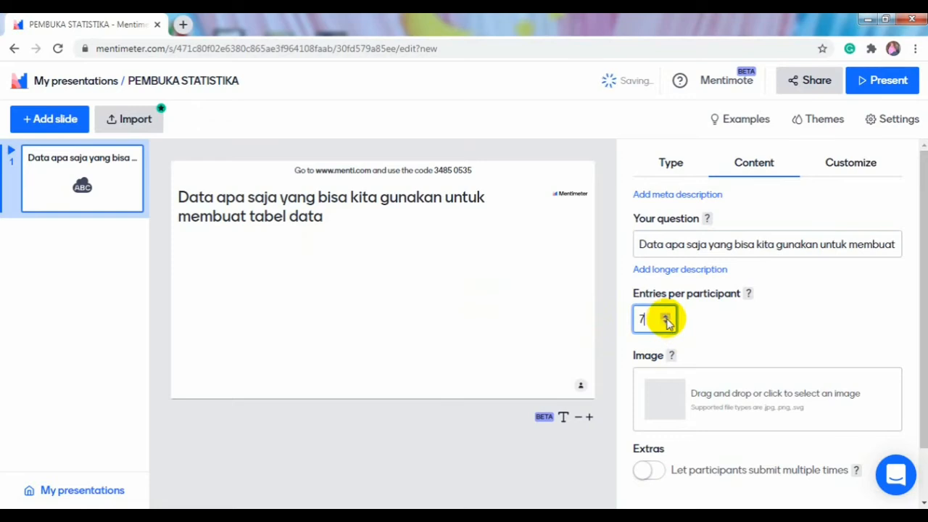
{"action": "left_click", "coordinate": [665, 324]}
{"action": "left_click", "coordinate": [665, 324]}
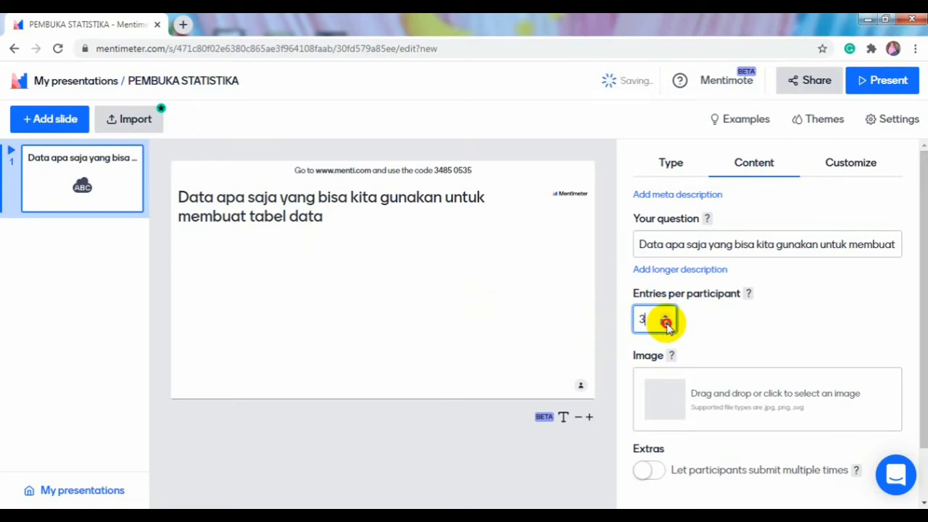
{"action": "left_click", "coordinate": [666, 324]}
{"action": "left_click", "coordinate": [665, 324]}
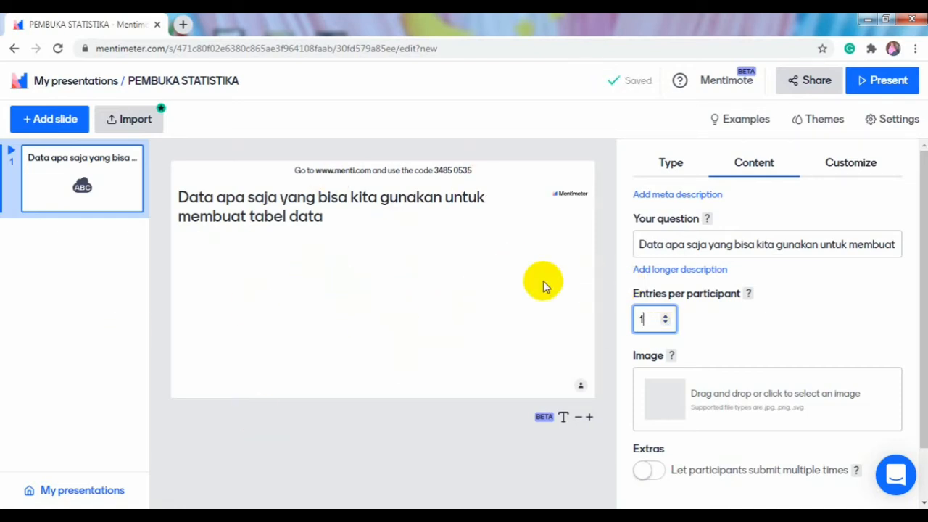
Add a Multiple Choice slide with the question "Banyaknya data yang sering muncul disebut ....".
{"action": "left_click", "coordinate": [58, 120]}
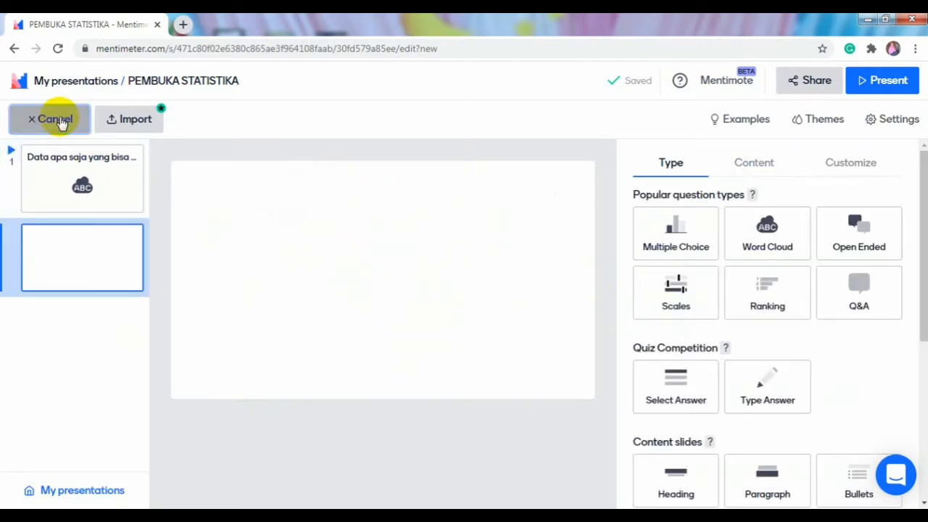
{"action": "left_click", "coordinate": [689, 235]}
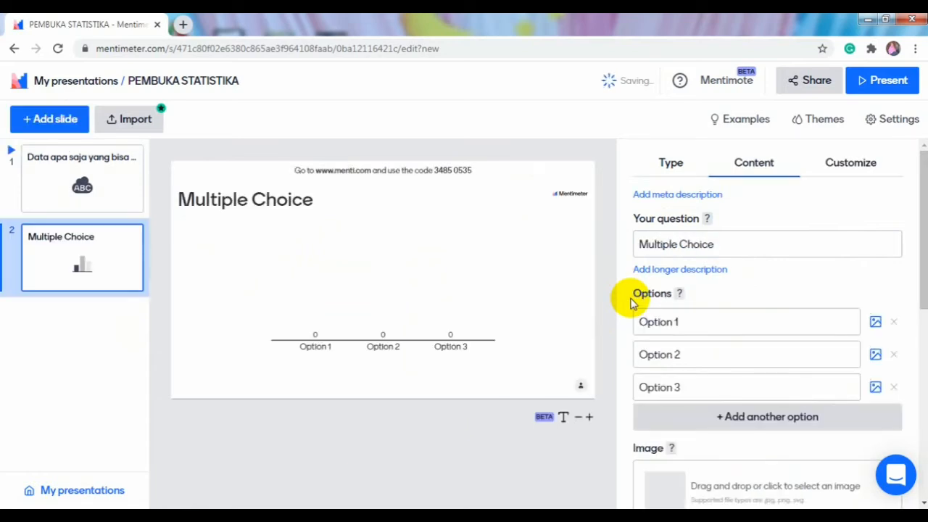
{"action": "left_click", "coordinate": [750, 243]}
{"action": "left_click", "coordinate": [736, 249]}
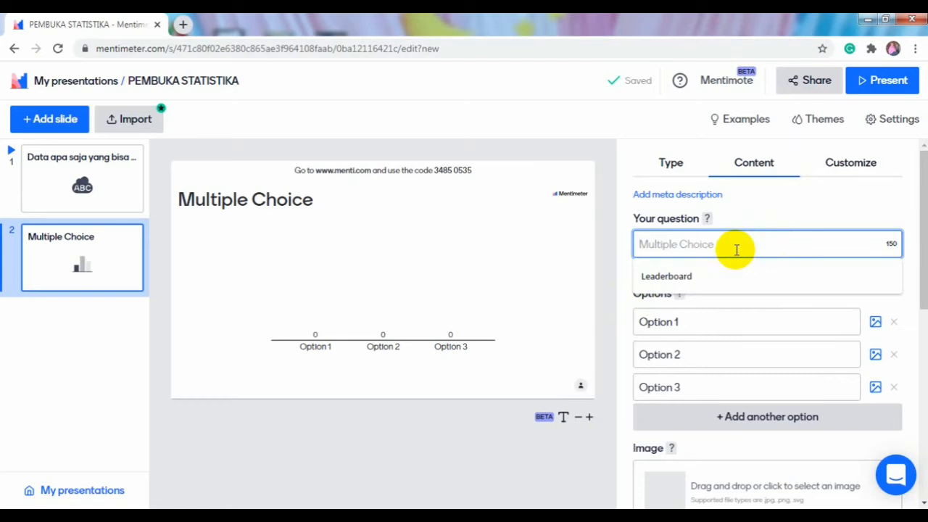
{"action": "type", "text": "Banya"}
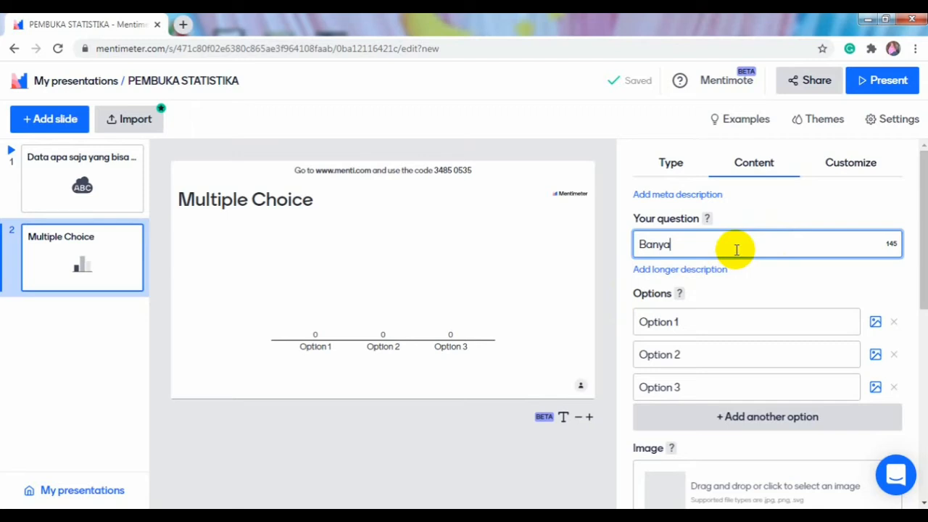
{"action": "type", "text": "knya data ya"}
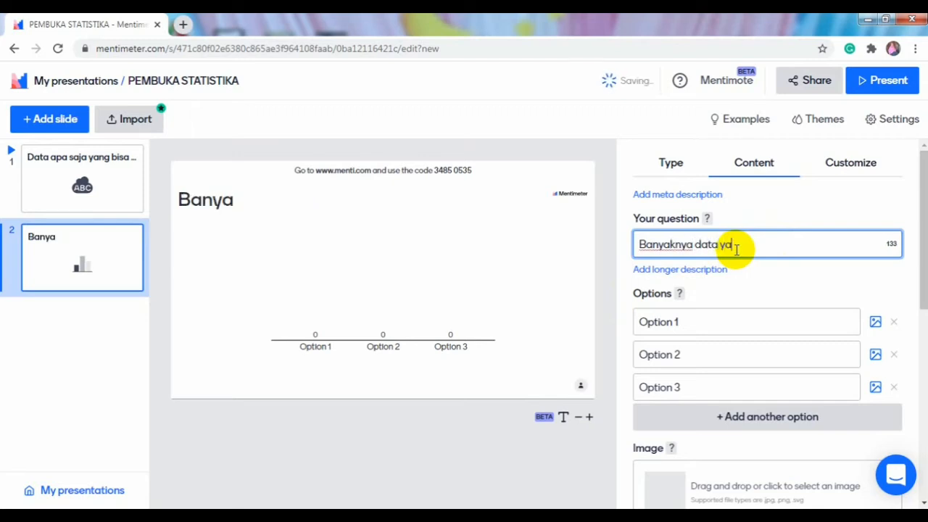
{"action": "type", "text": "ng sering"}
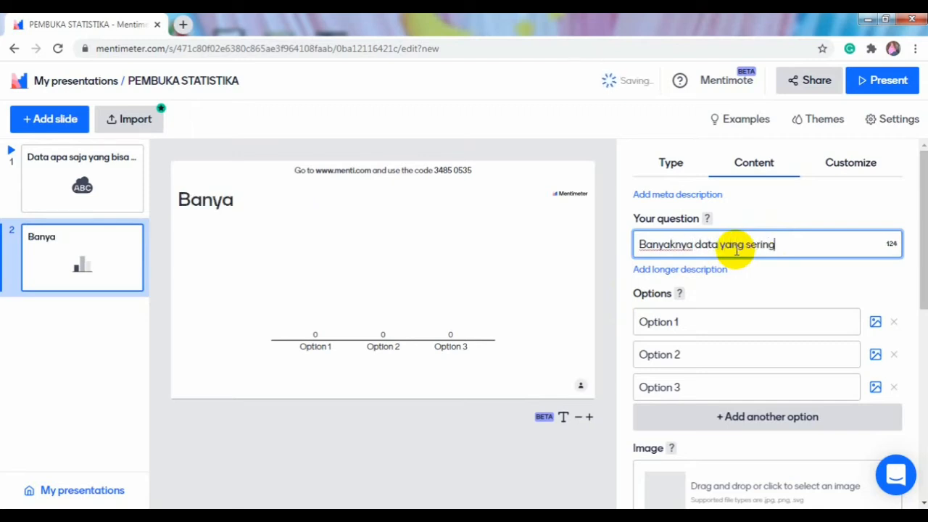
{"action": "type", "text": " muncul d"}
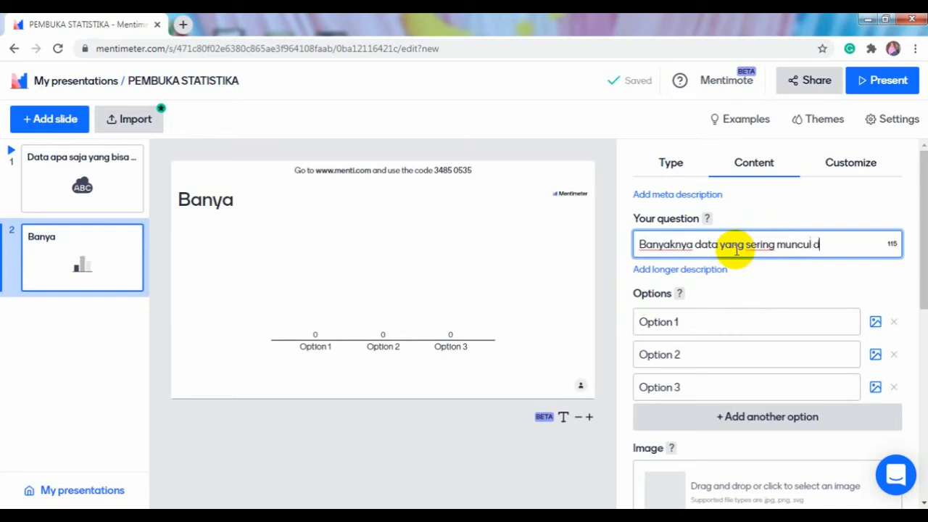
{"action": "type", "text": "ise"}
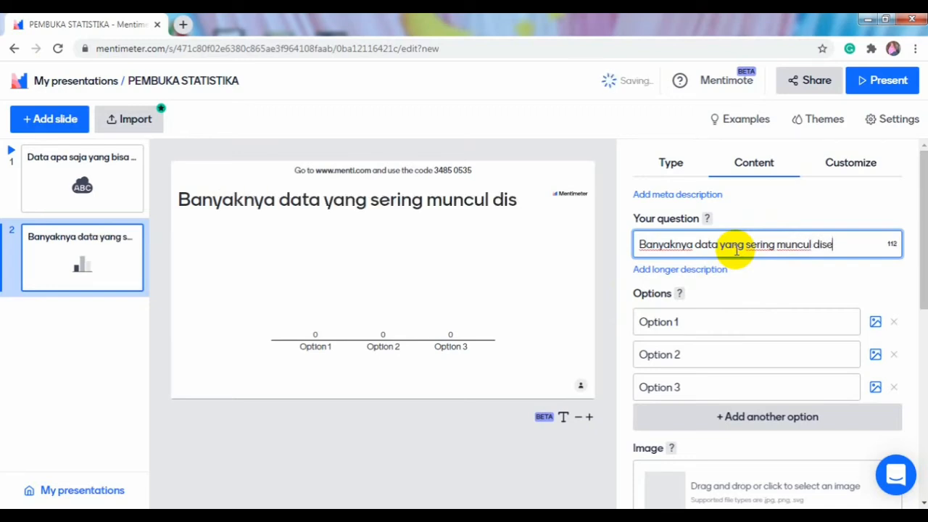
{"action": "type", "text": "but ...."}
Fill in the three answer options of the Multiple Choice question as "mean", "median" and "modus".
{"action": "left_click", "coordinate": [707, 324]}
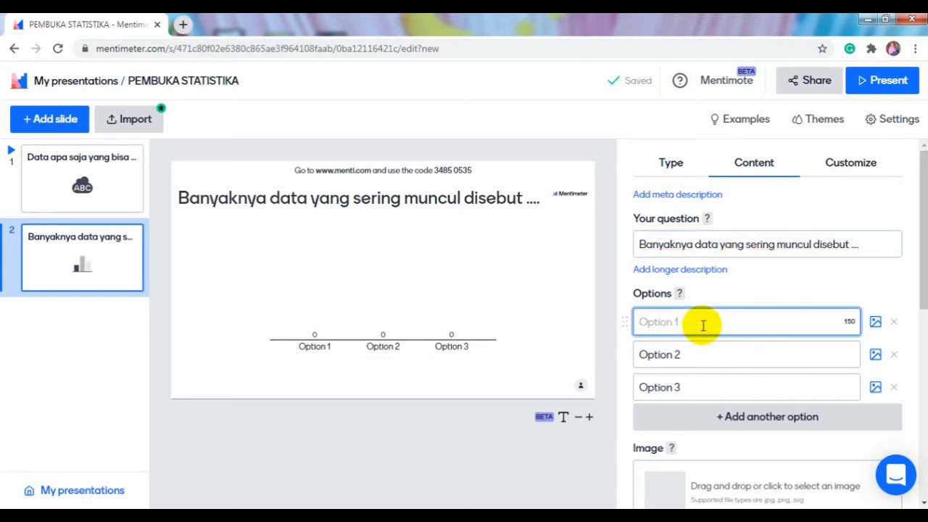
{"action": "type", "text": "mean"}
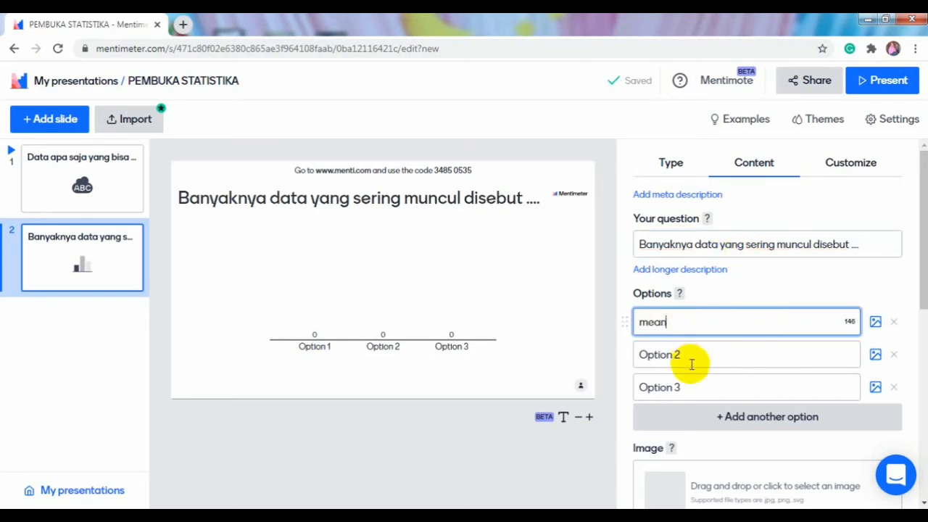
{"action": "left_click", "coordinate": [694, 356]}
{"action": "type", "text": "media"}
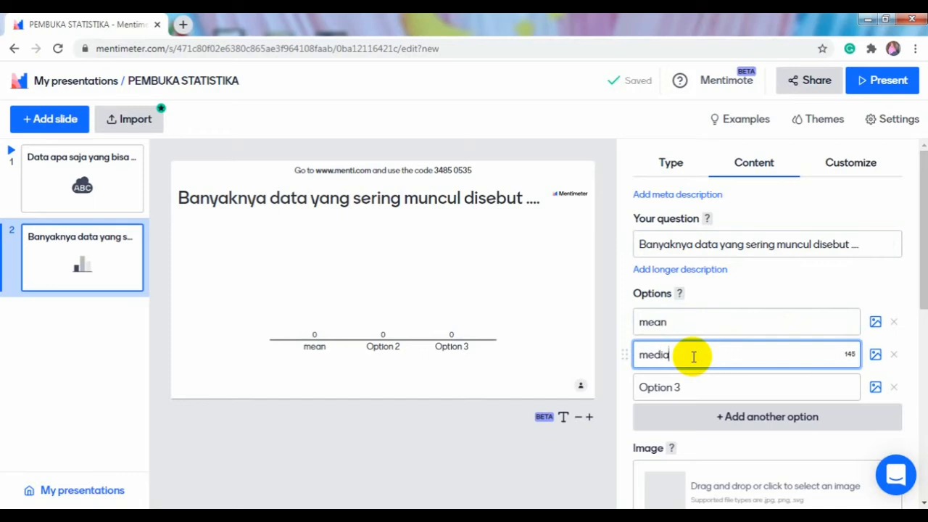
{"action": "type", "text": "n"}
{"action": "left_click", "coordinate": [691, 387]}
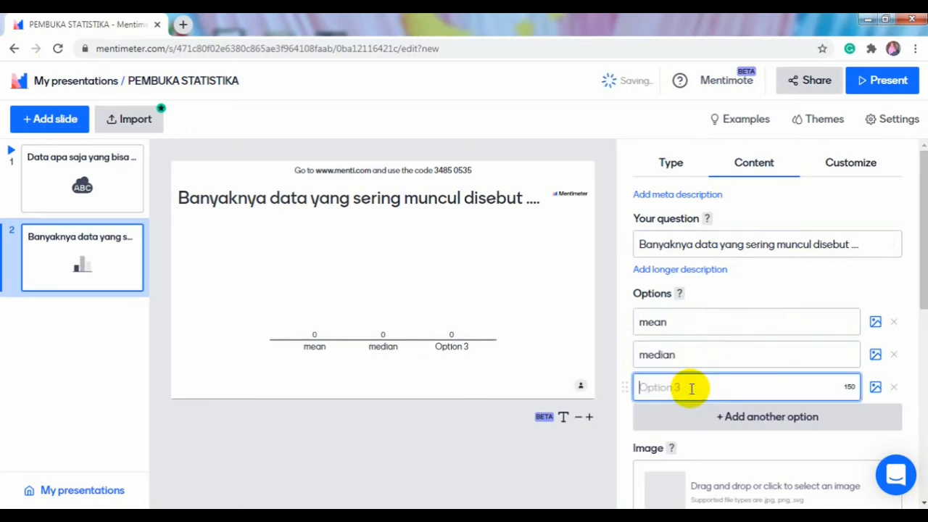
{"action": "type", "text": "modu"}
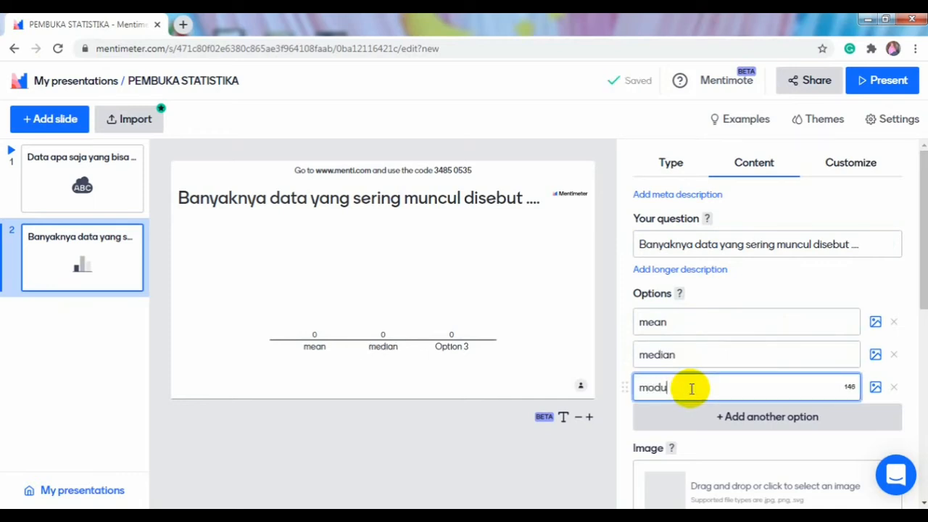
{"action": "type", "text": "s"}
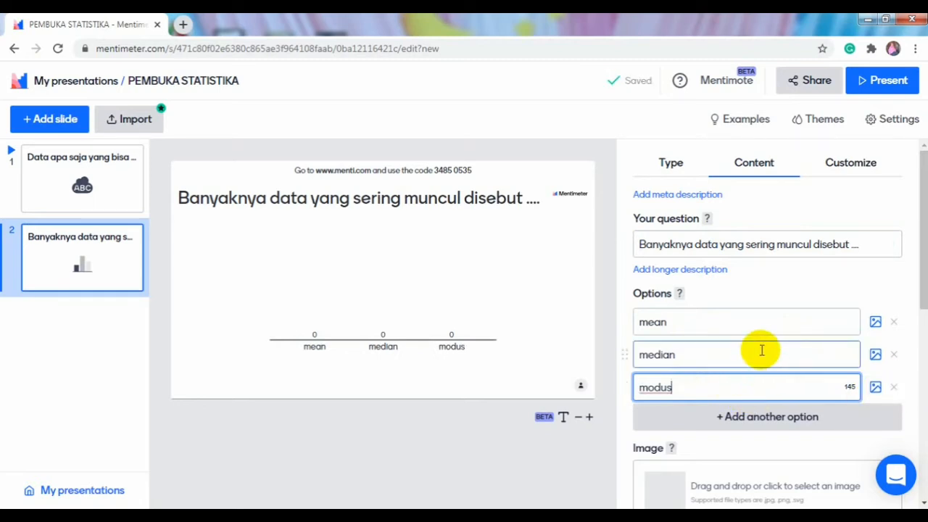
{"action": "scroll", "coordinate": [775, 321], "scroll_direction": "down", "scroll_amount": 2}
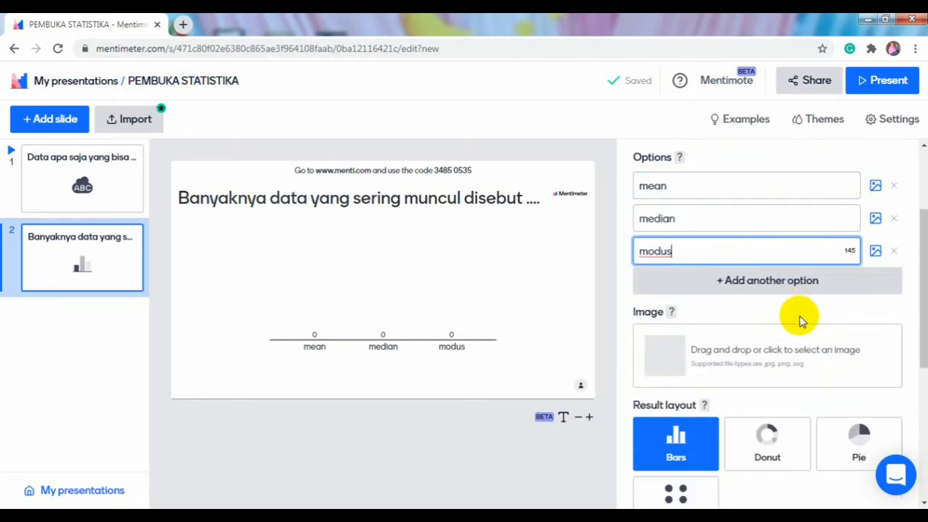
{"action": "scroll", "coordinate": [802, 319], "scroll_direction": "up", "scroll_amount": 2}
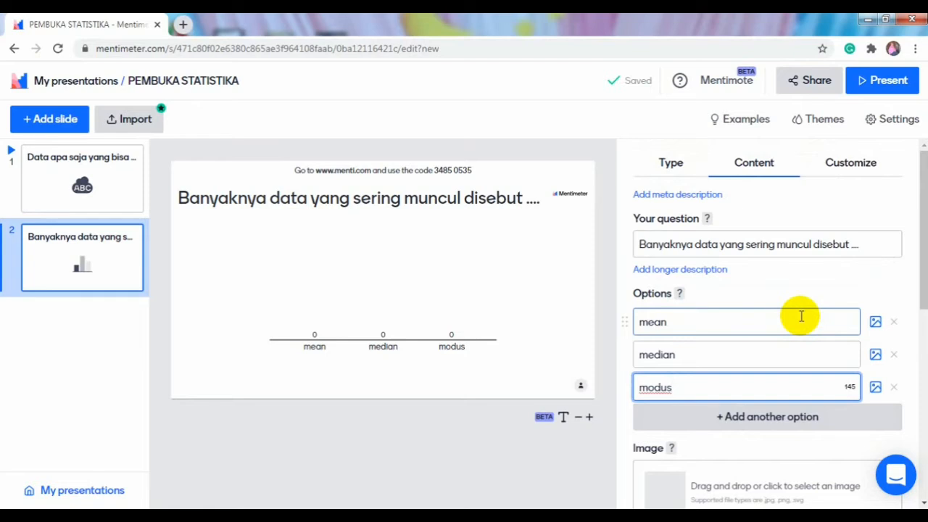
Return to the Multiple Choice slide from a new blank slide and examine its result layout choices.
{"action": "left_click", "coordinate": [49, 121]}
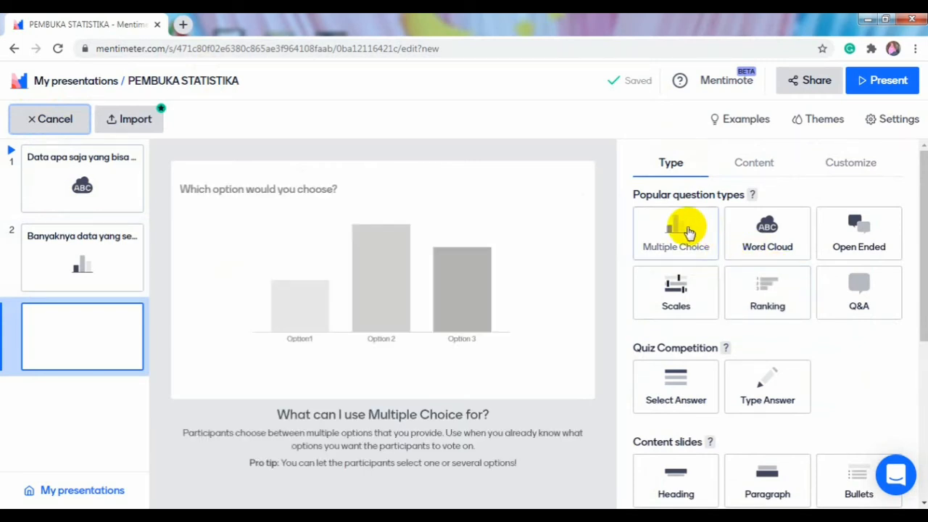
{"action": "left_click", "coordinate": [65, 258]}
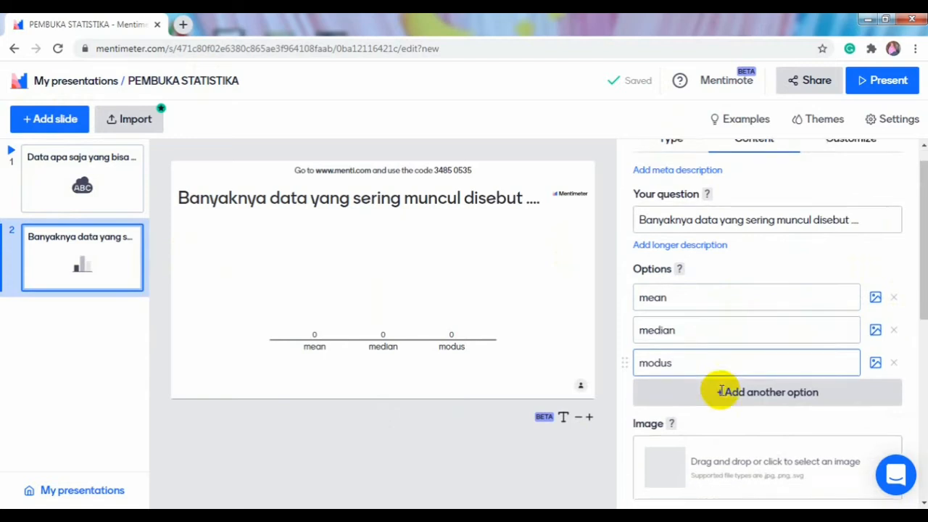
{"action": "scroll", "coordinate": [696, 391], "scroll_direction": "down", "scroll_amount": 3}
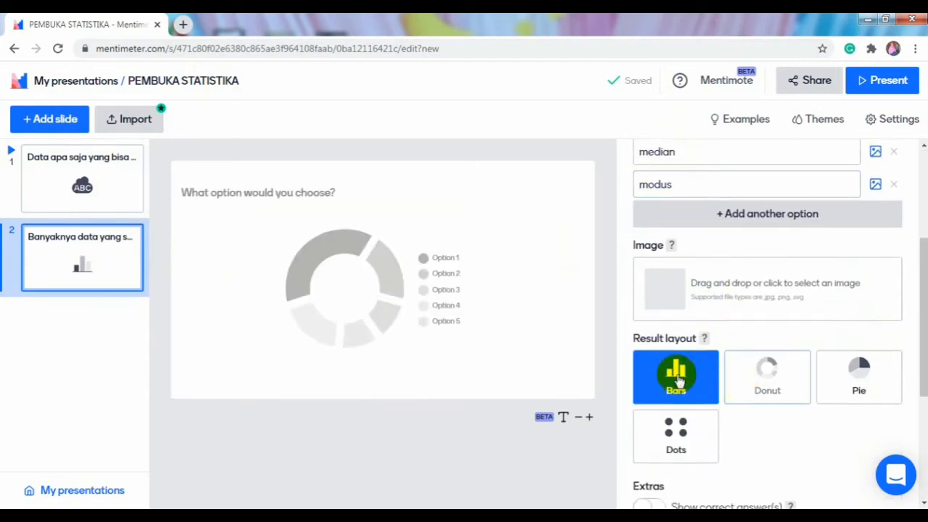
{"action": "scroll", "coordinate": [677, 383], "scroll_direction": "up", "scroll_amount": 1}
Add a Select Answer quiz slide after the Multiple Choice slide and open its question for editing.
{"action": "left_click", "coordinate": [47, 124]}
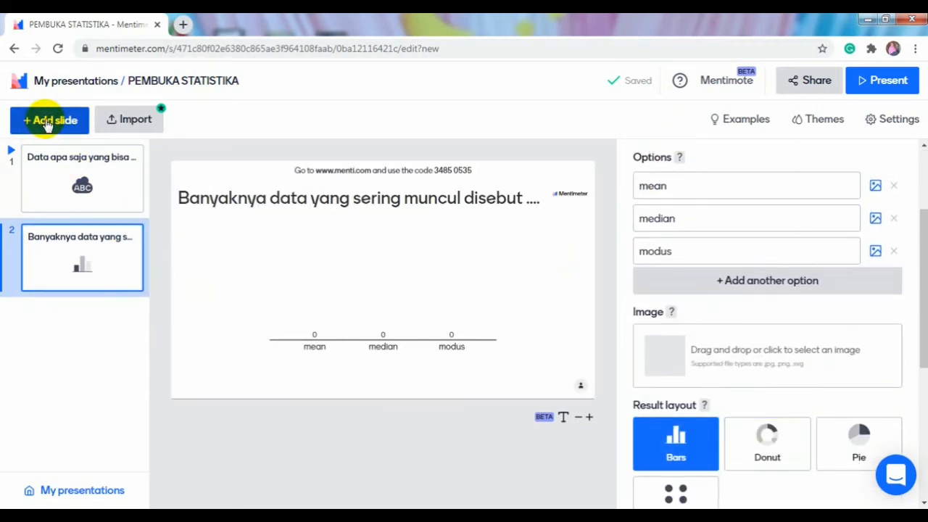
{"action": "mouse_move", "coordinate": [668, 380]}
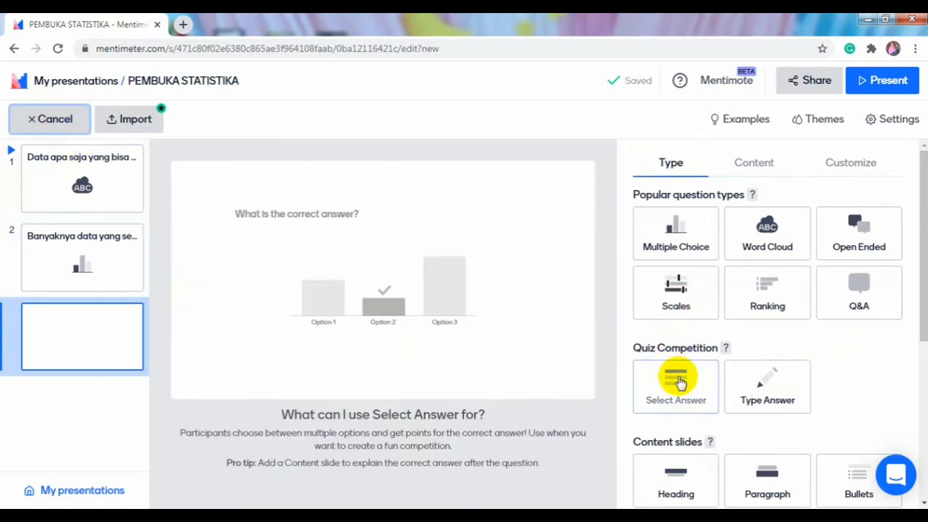
{"action": "left_click", "coordinate": [679, 381]}
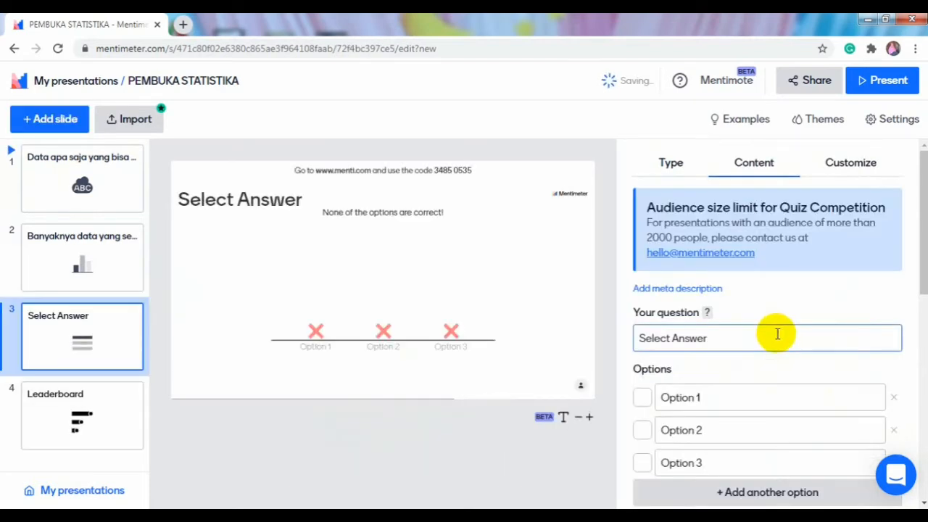
{"action": "scroll", "coordinate": [780, 341], "scroll_direction": "down", "scroll_amount": 1}
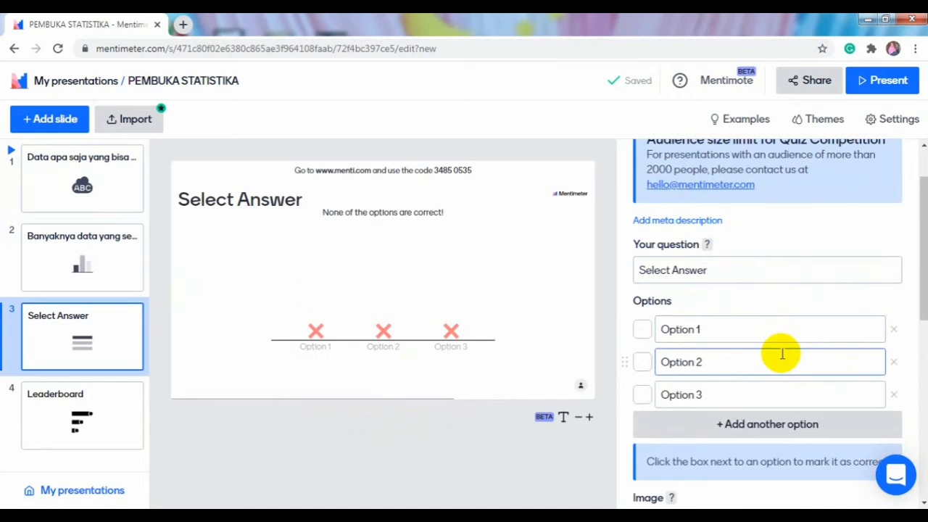
{"action": "left_click", "coordinate": [719, 275]}
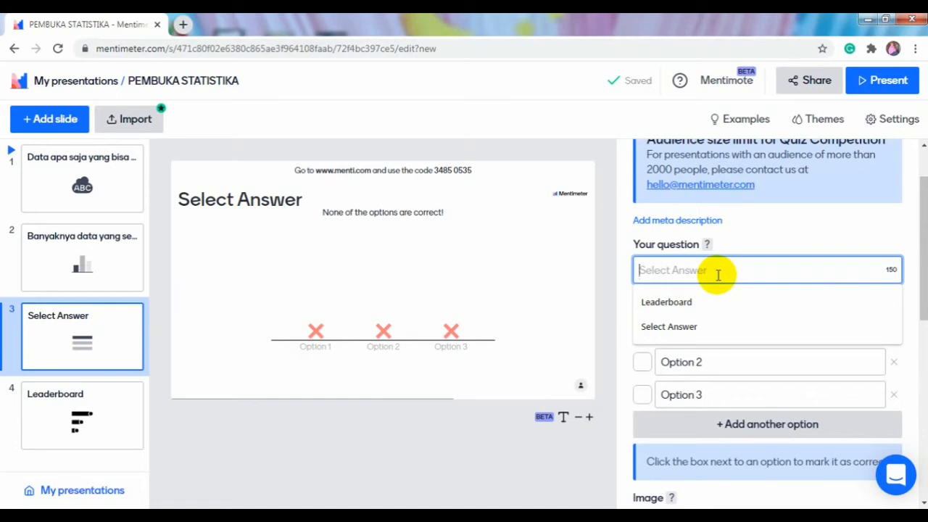
{"action": "type", "text": "Juma"}
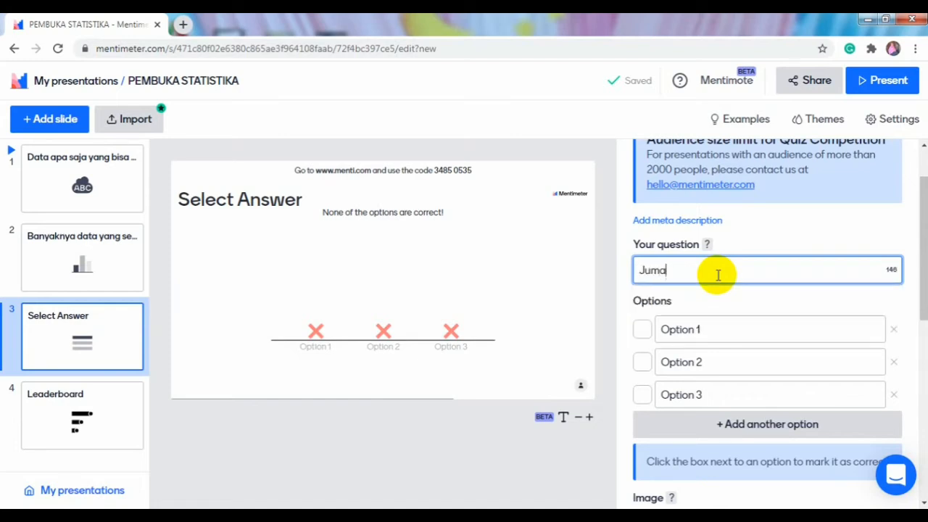
{"action": "key", "text": "BackSpace"}
{"action": "key", "text": "BackSpace"}
{"action": "key", "text": "BackSpace"}
{"action": "key", "text": "BackSpace"}
{"action": "key", "text": "BackSpace"}
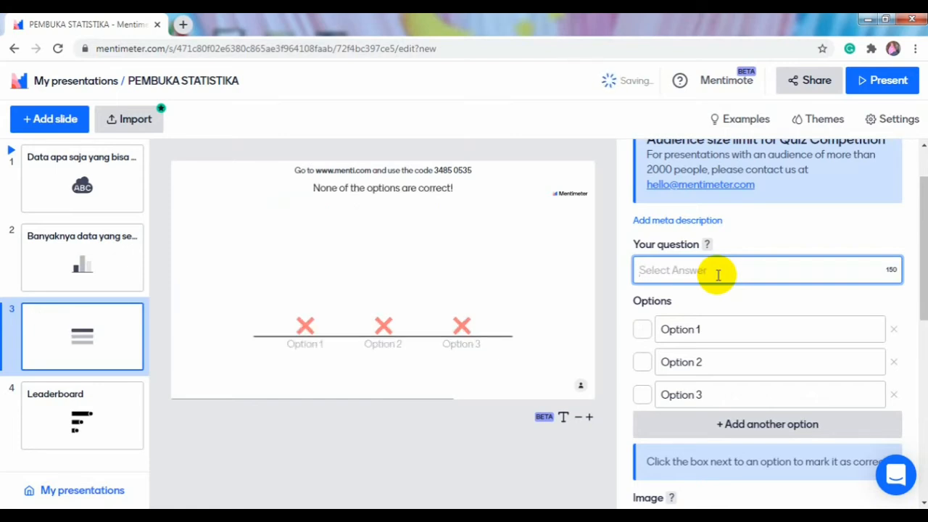
Enter "Yang kita bandingan saat menghitung mean adalah ...." as the question of the Select Answer slide.
{"action": "type", "text": "Yang k"}
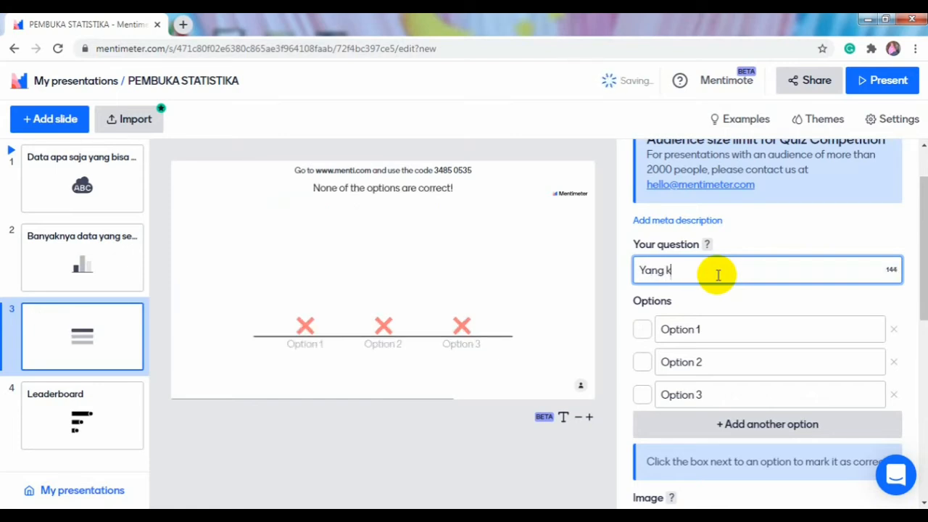
{"action": "type", "text": "ita bandingan"}
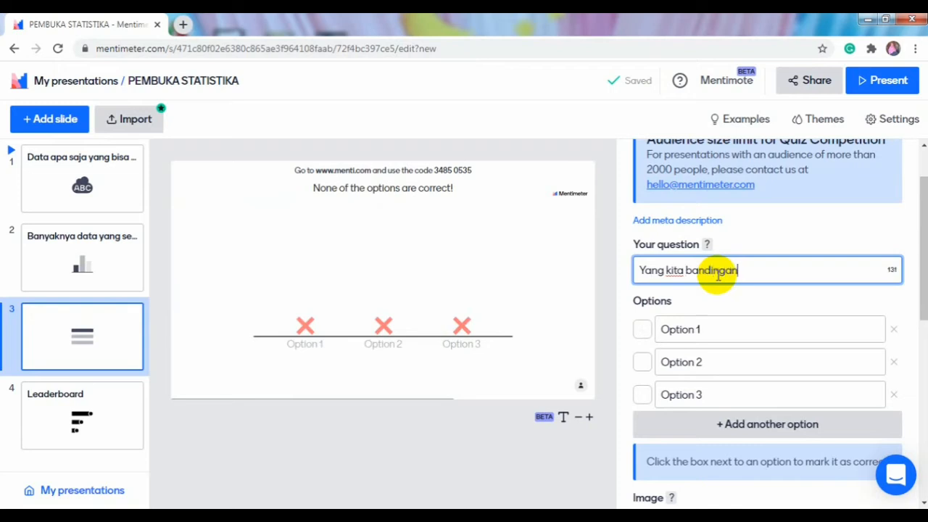
{"action": "type", "text": " saat "}
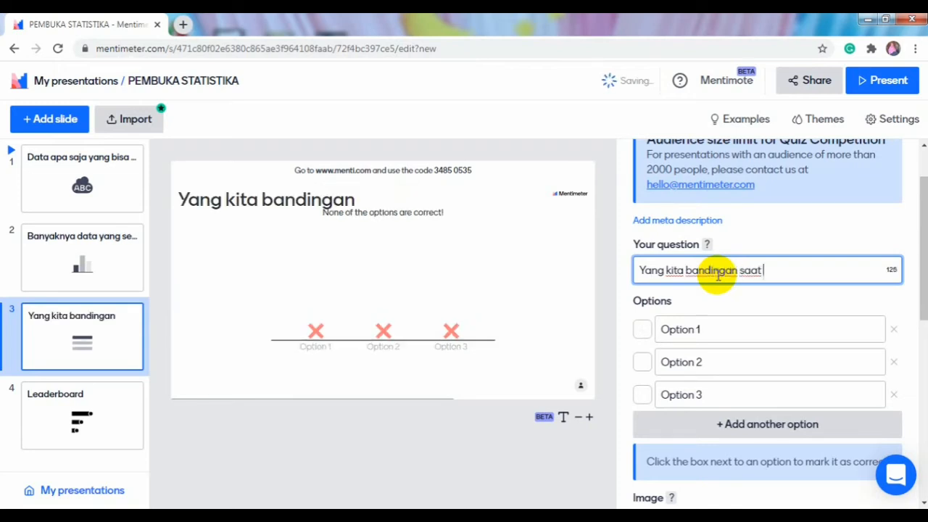
{"action": "type", "text": "menghitung "}
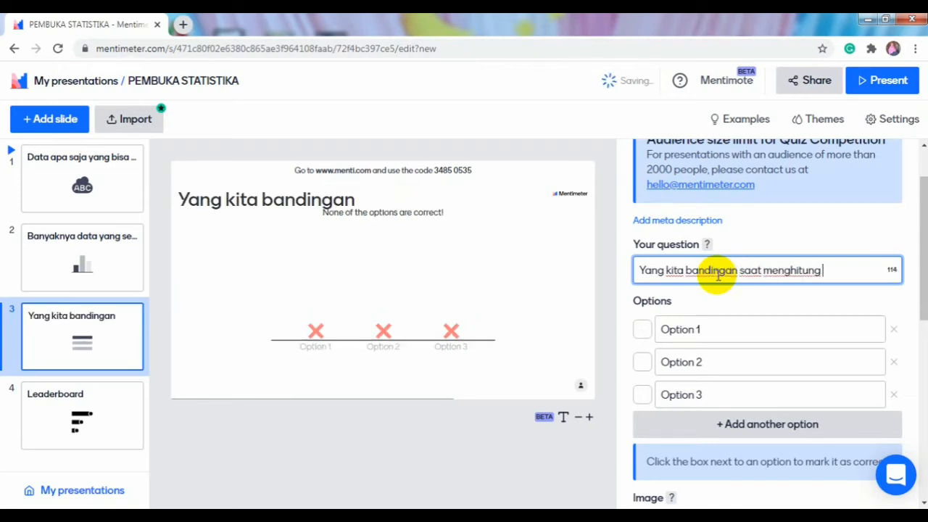
{"action": "type", "text": "mean adalah ...."}
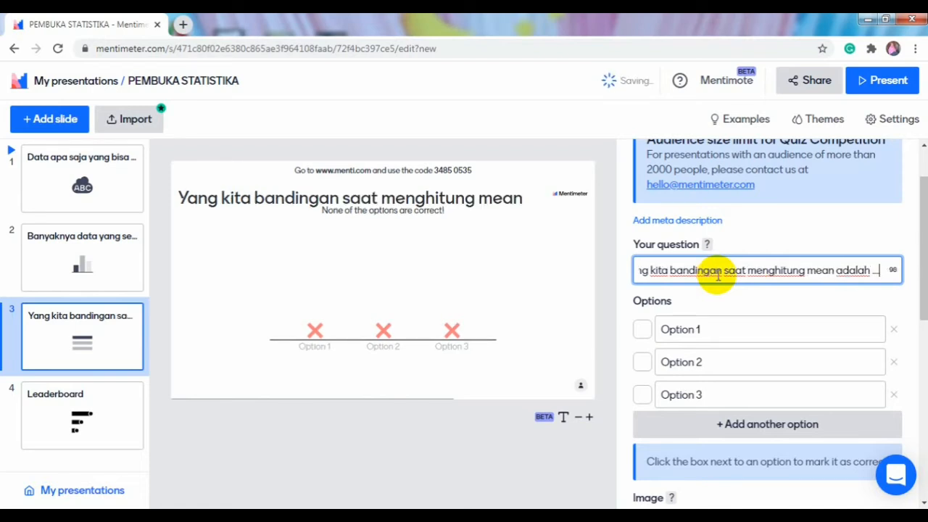
Set the quiz question's first option to "jumlah data dibagi banyak data" and open the second option for editing.
{"action": "left_click", "coordinate": [721, 330]}
{"action": "type", "text": "j"}
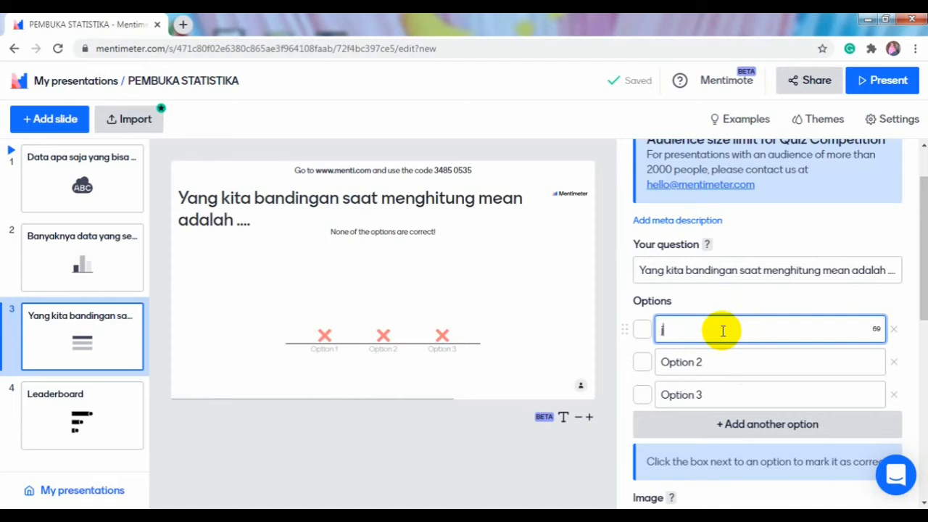
{"action": "type", "text": "umlah data dibagi banyak day"}
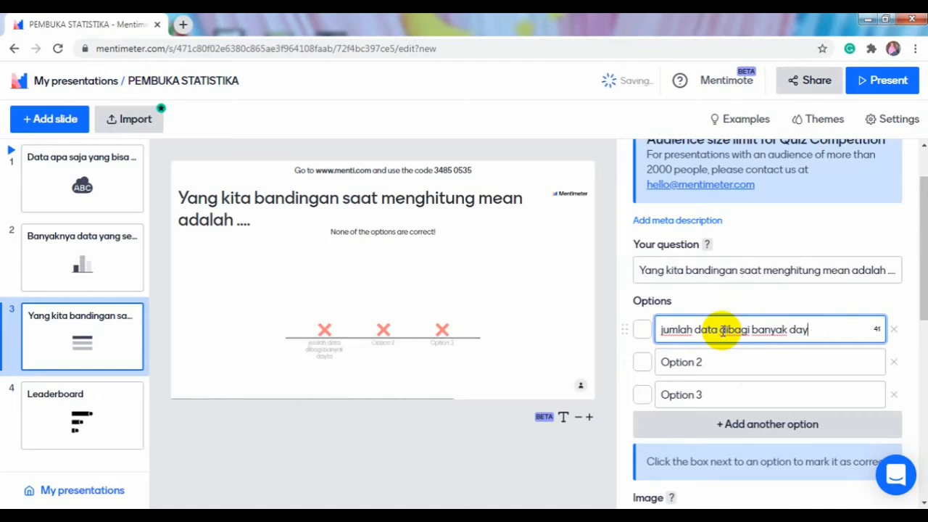
{"action": "key", "text": "BackSpace"}
{"action": "type", "text": "ta"}
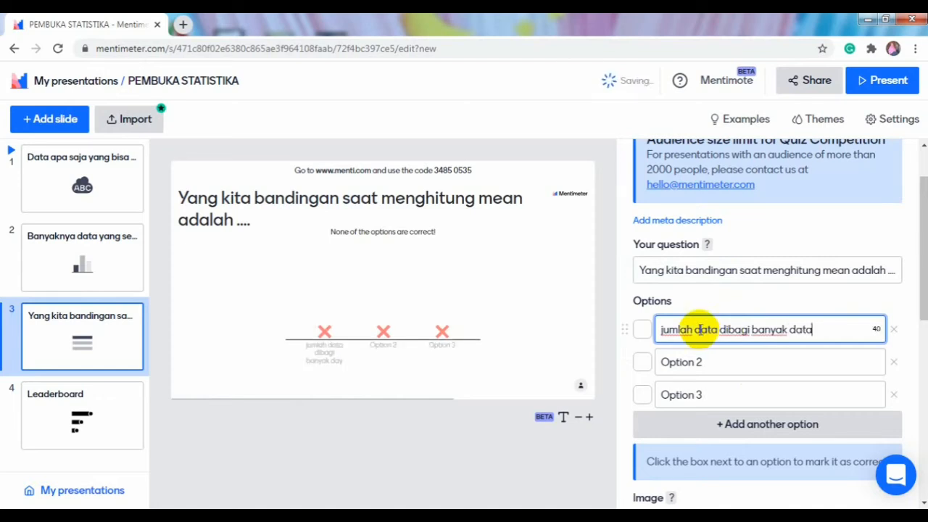
{"action": "left_click", "coordinate": [719, 363]}
{"action": "type", "text": "jumlah"}
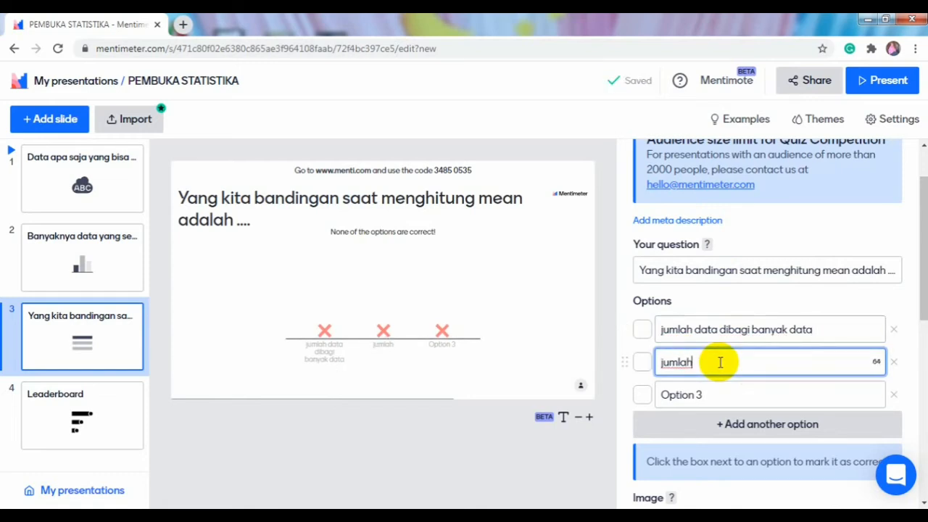
{"action": "key", "text": "BackSpace"}
{"action": "key", "text": "BackSpace"}
{"action": "key", "text": "BackSpace"}
{"action": "key", "text": "BackSpace"}
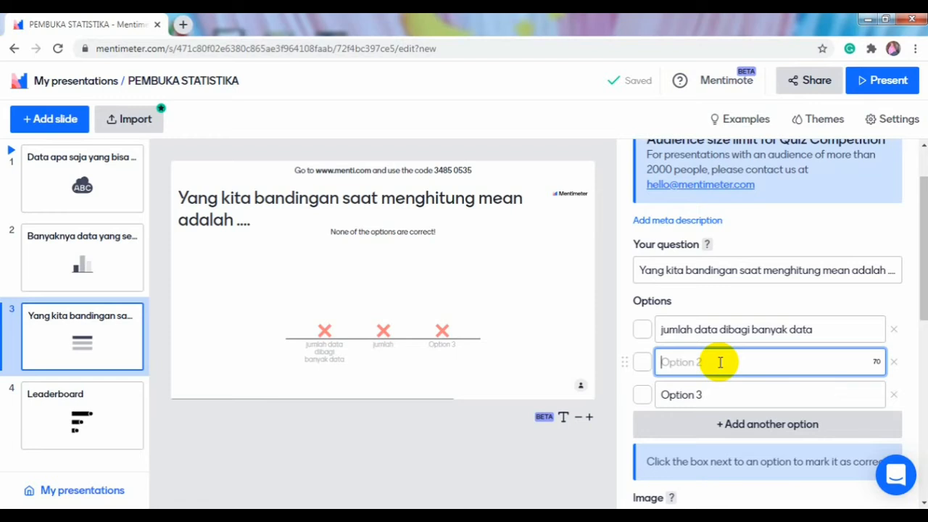
Enter "banyak data dibagi jumlah data" as the second option of the quiz question.
{"action": "type", "text": "banyak data"}
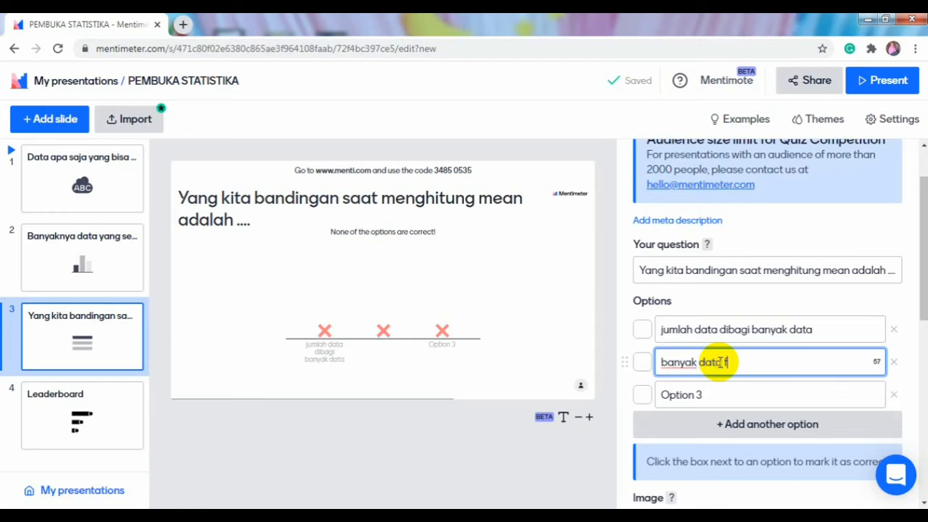
{"action": "type", "text": " f"}
{"action": "key", "text": "BackSpace"}
{"action": "type", "text": "dibagi"}
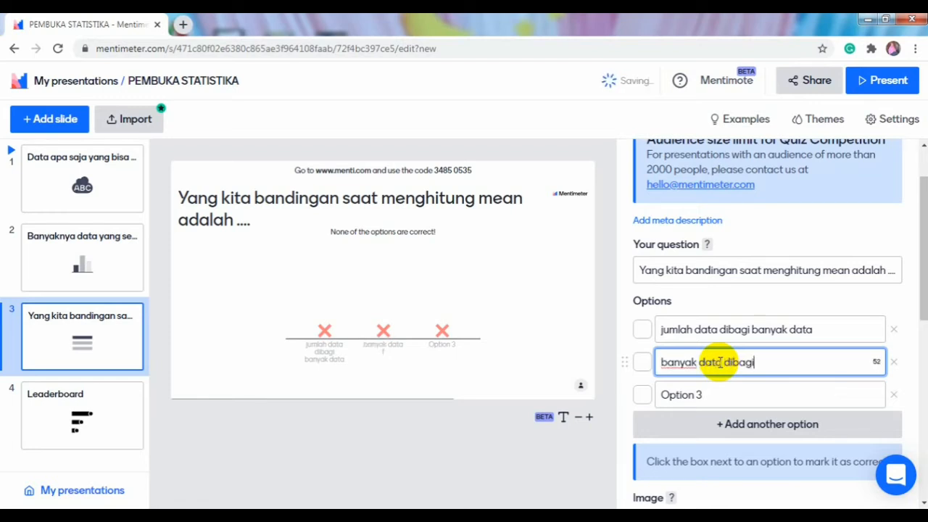
{"action": "type", "text": " jumlah data"}
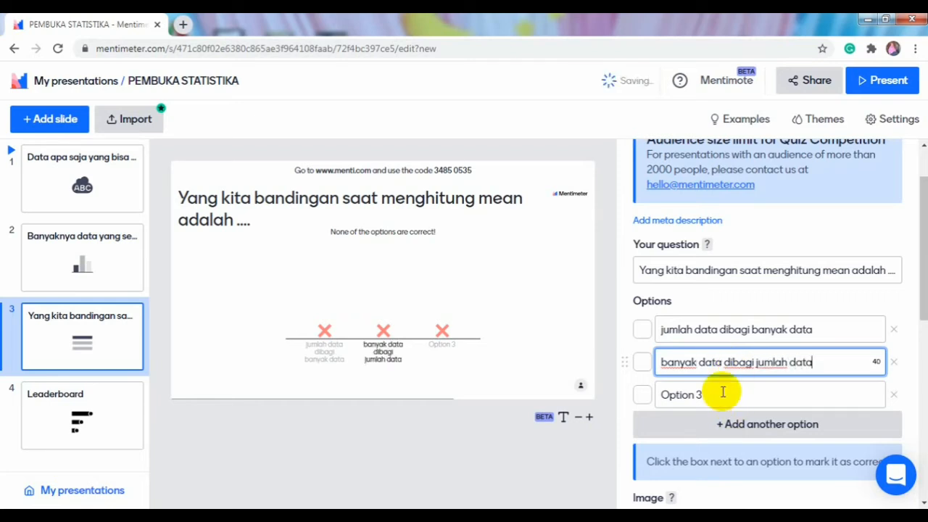
Enter "jumlah dan banyak data kita kalikan" as the third option and mark "jumlah data dibagi banyak data" as the correct answer.
{"action": "left_click", "coordinate": [723, 392]}
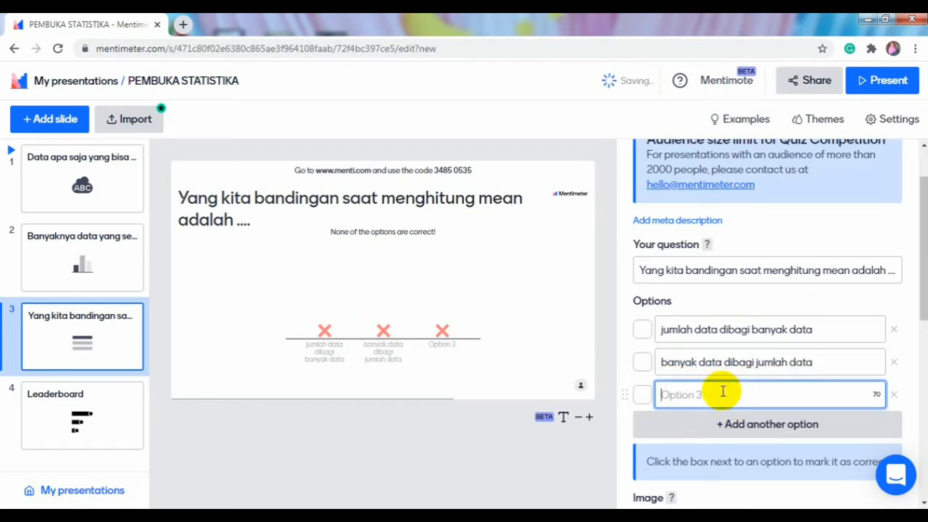
{"action": "type", "text": "jumlah dan banyak data"}
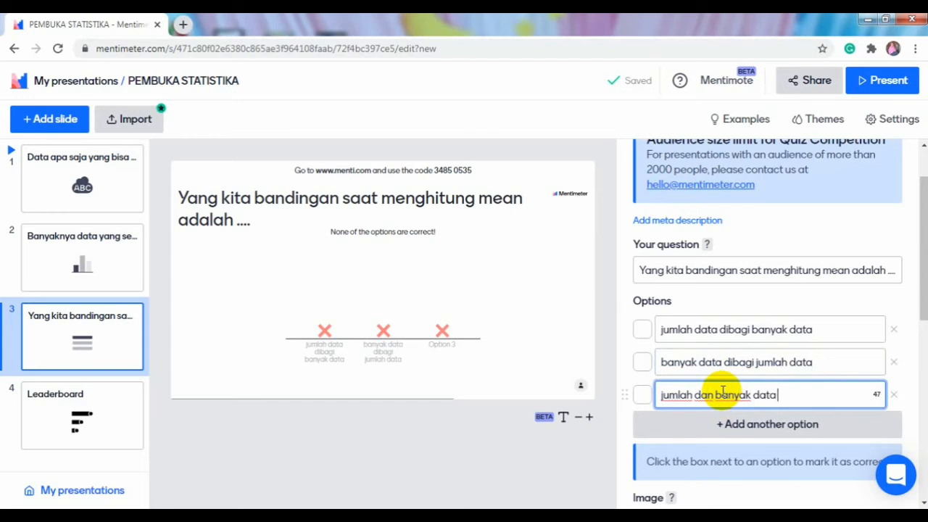
{"action": "type", "text": " kita kalikan"}
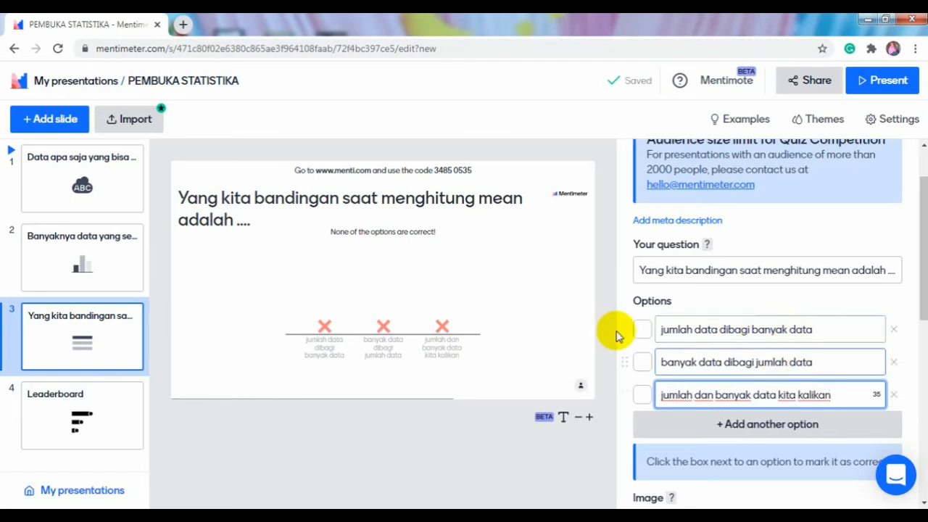
{"action": "left_click", "coordinate": [643, 333]}
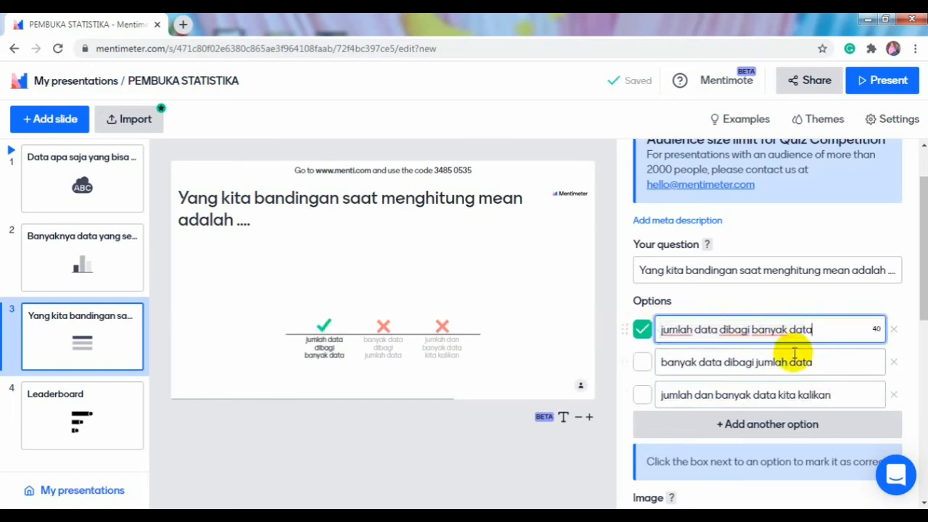
{"action": "scroll", "coordinate": [753, 363], "scroll_direction": "down", "scroll_amount": 3}
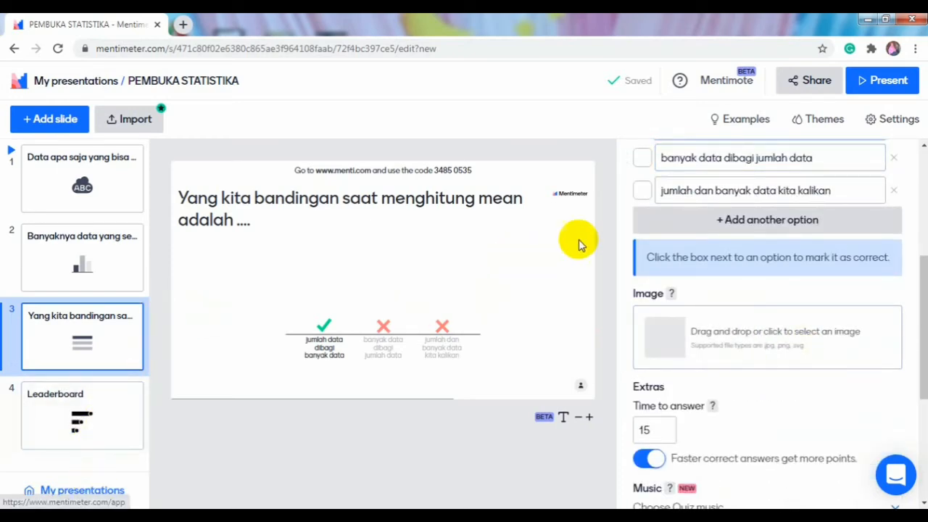
{"action": "scroll", "coordinate": [780, 261], "scroll_direction": "up", "scroll_amount": 4}
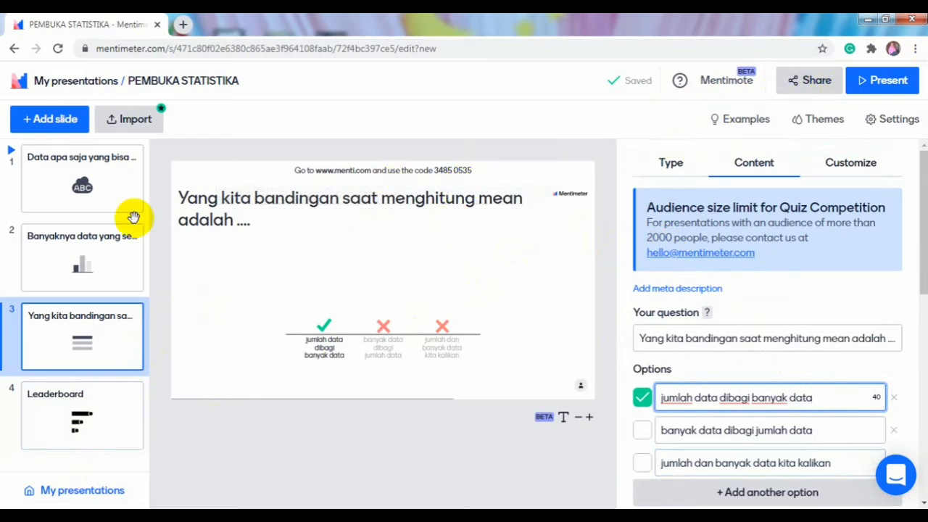
Look over the presentation's sharing settings and copy the voting link for participants.
{"action": "left_click", "coordinate": [816, 81]}
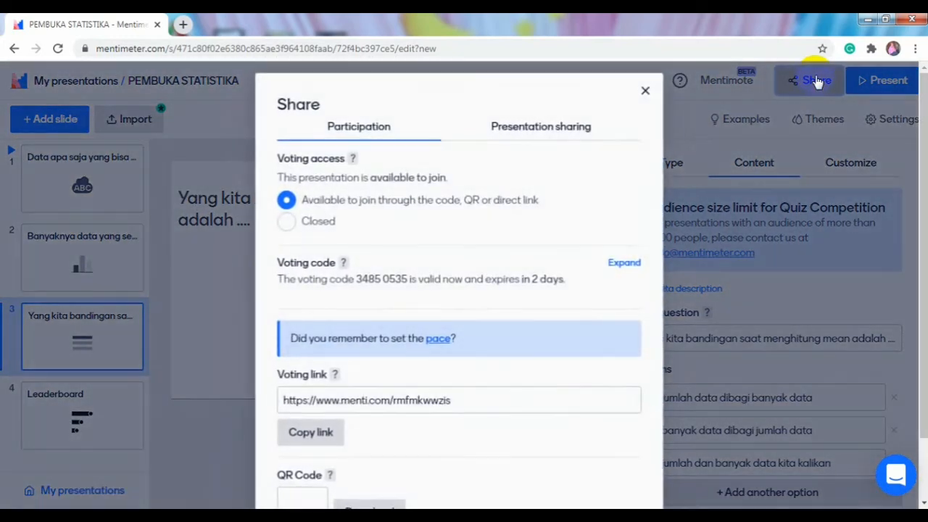
{"action": "left_click", "coordinate": [527, 127]}
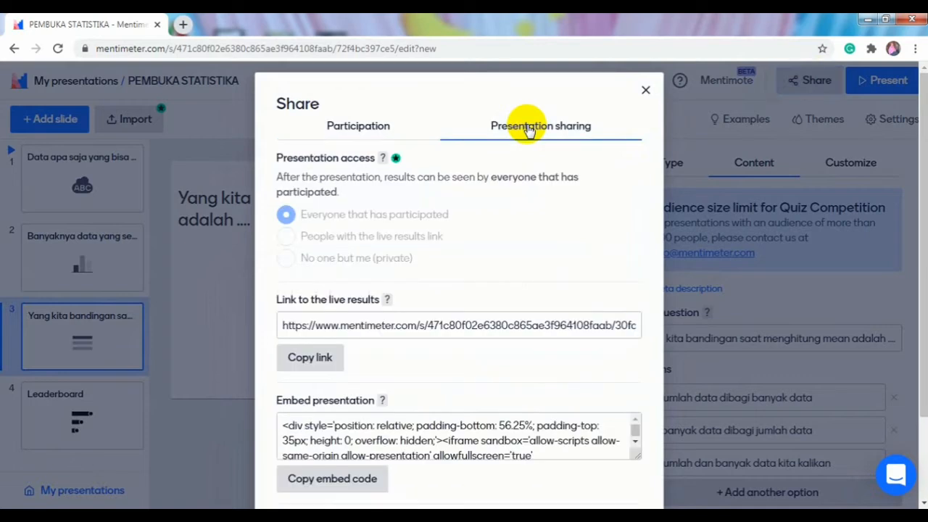
{"action": "left_click", "coordinate": [359, 127]}
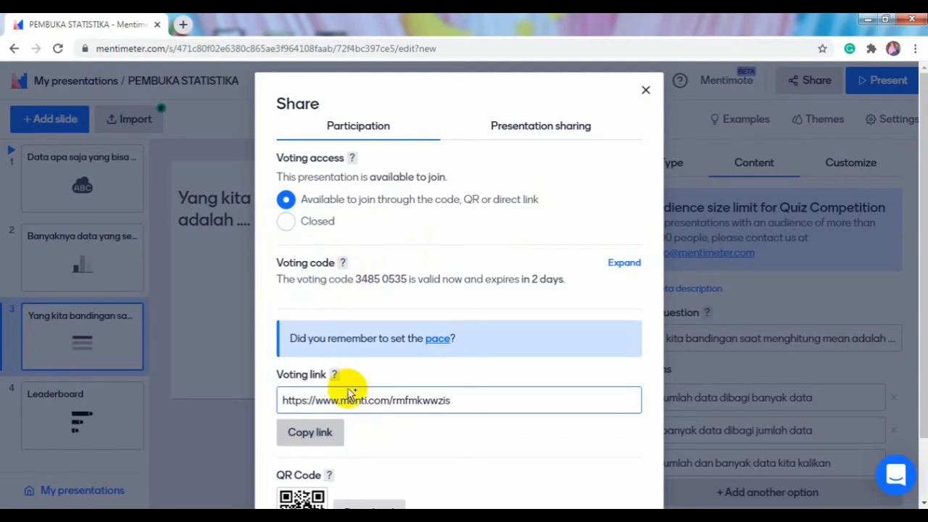
{"action": "left_click", "coordinate": [309, 432]}
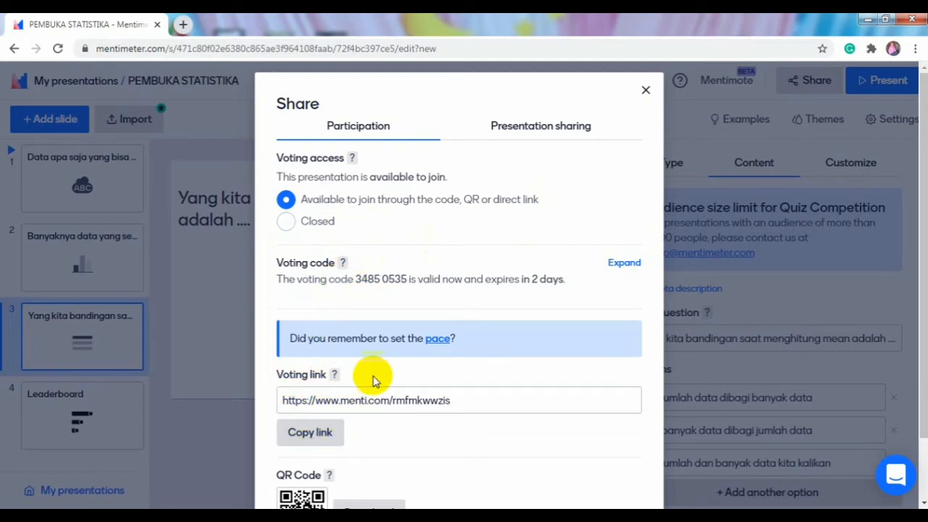
{"action": "scroll", "coordinate": [375, 379], "scroll_direction": "down", "scroll_amount": 1}
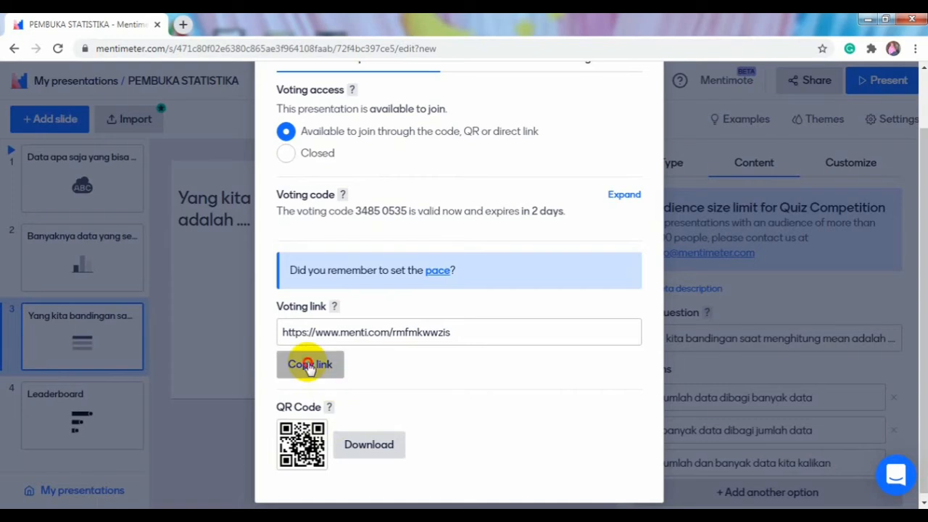
{"action": "left_click", "coordinate": [310, 367]}
{"action": "left_click", "coordinate": [309, 367]}
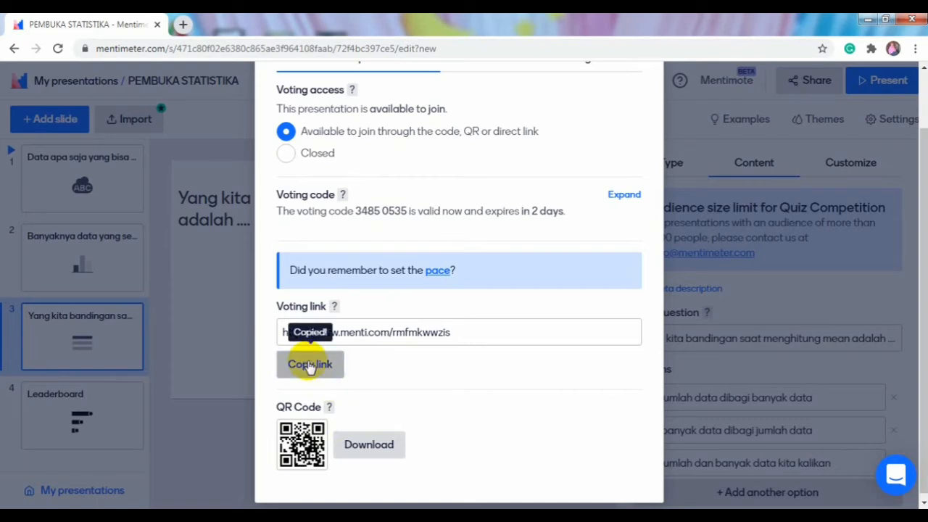
Open WhatsApp Web in a new browser tab and return to the Mentimeter presentation.
{"action": "left_click", "coordinate": [183, 26]}
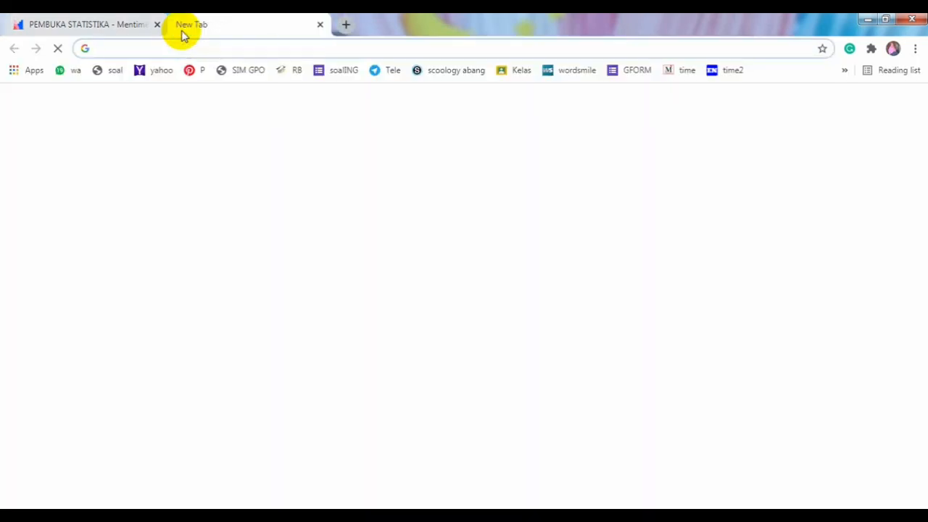
{"action": "left_click", "coordinate": [73, 72]}
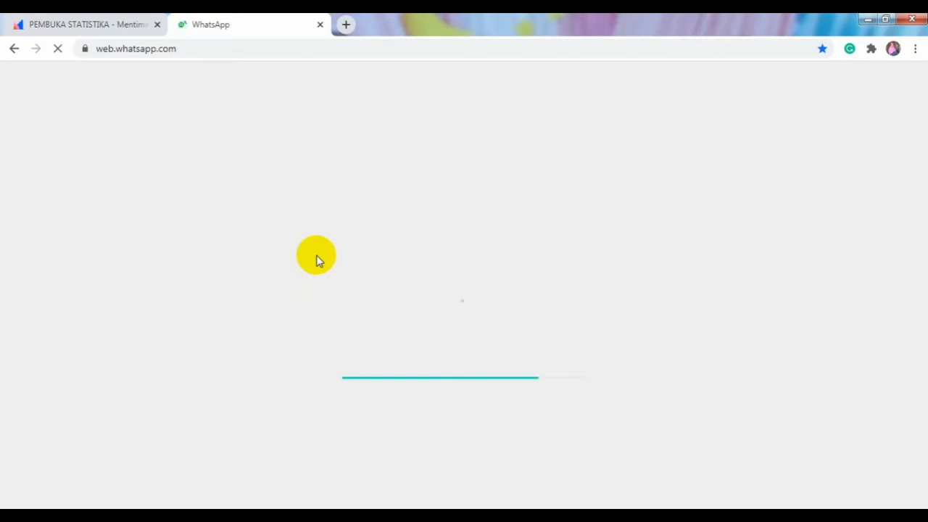
{"action": "left_click", "coordinate": [117, 31]}
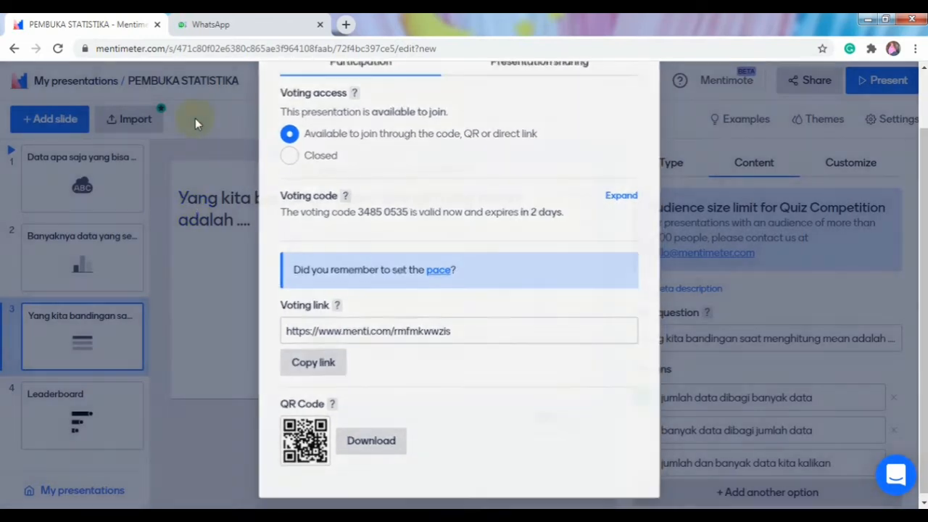
Close the sharing settings, present the mean quiz slide, and exit full screen with the slide still in presentation view.
{"action": "left_click", "coordinate": [195, 118]}
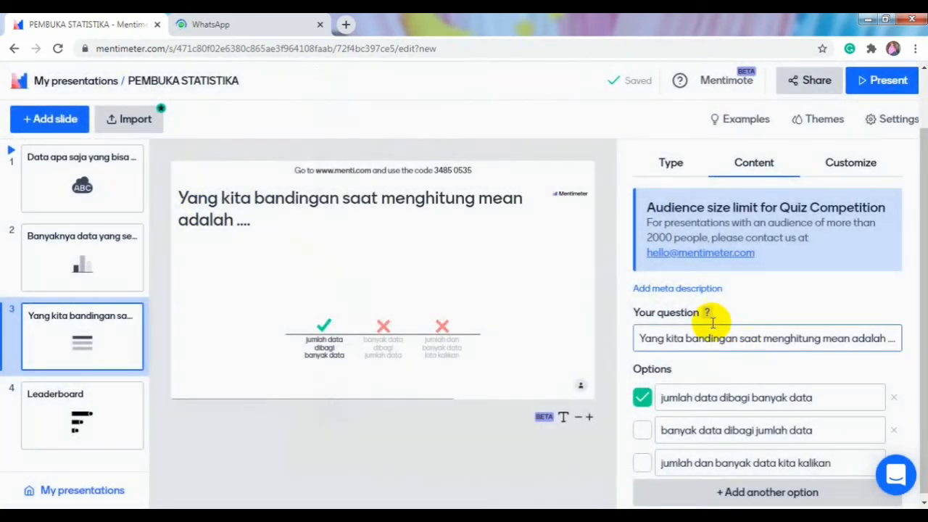
{"action": "scroll", "coordinate": [711, 322], "scroll_direction": "down", "scroll_amount": 2}
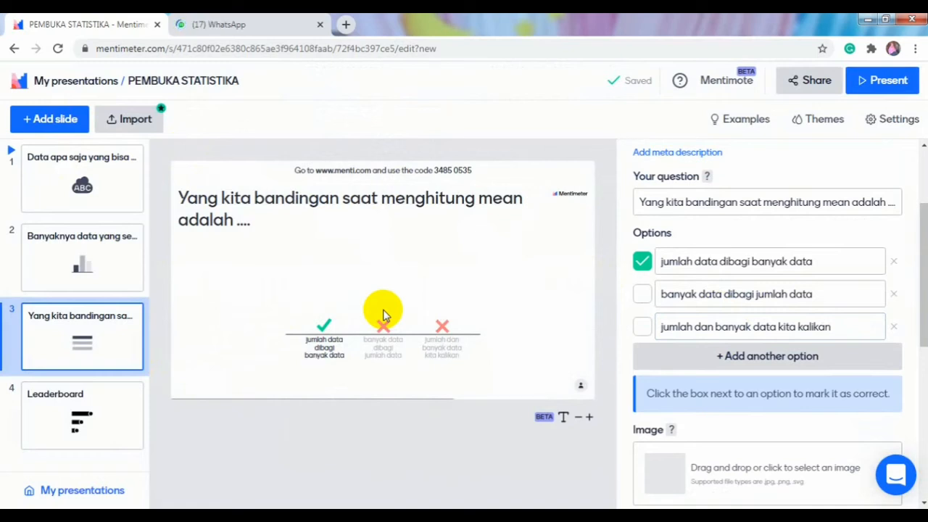
{"action": "left_click", "coordinate": [889, 82]}
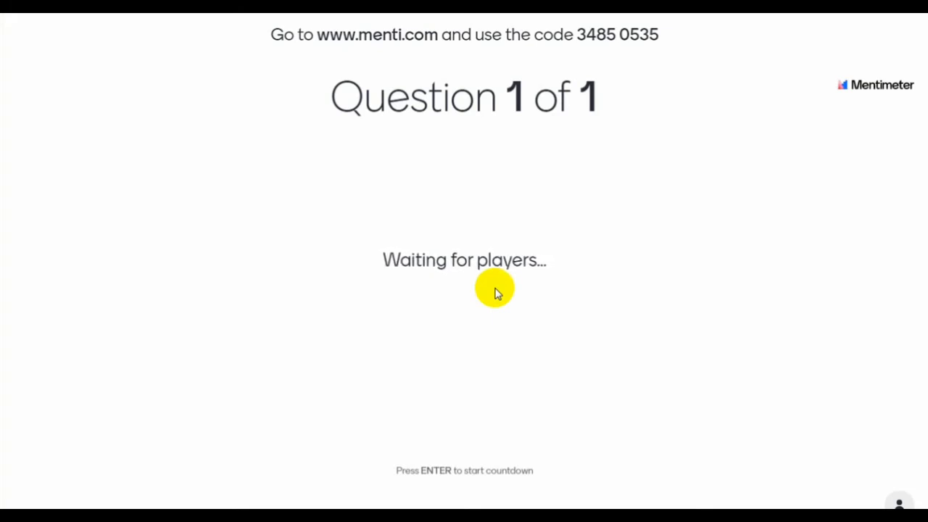
{"action": "key", "text": "Escape"}
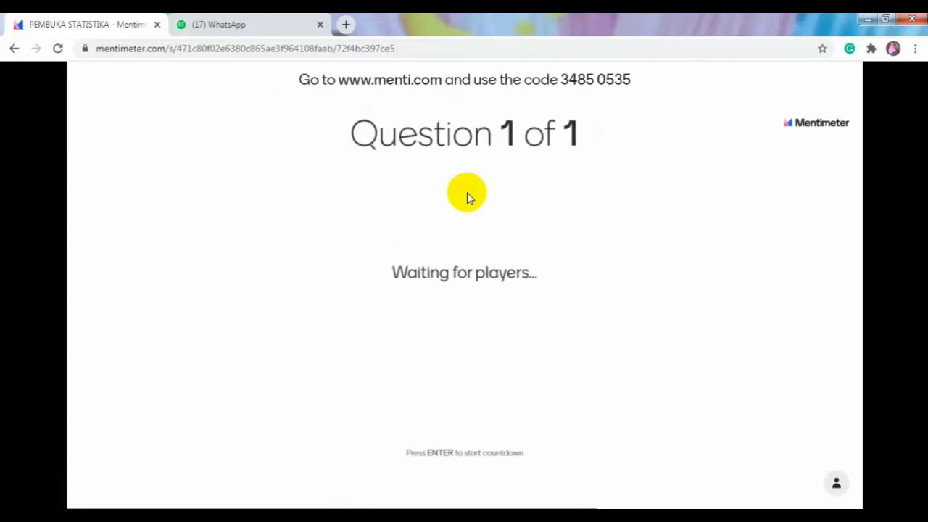
Switch to WhatsApp Web and send the copied Mentimeter voting link to the XI MIPA 2020/2021 group.
{"action": "left_click", "coordinate": [267, 27]}
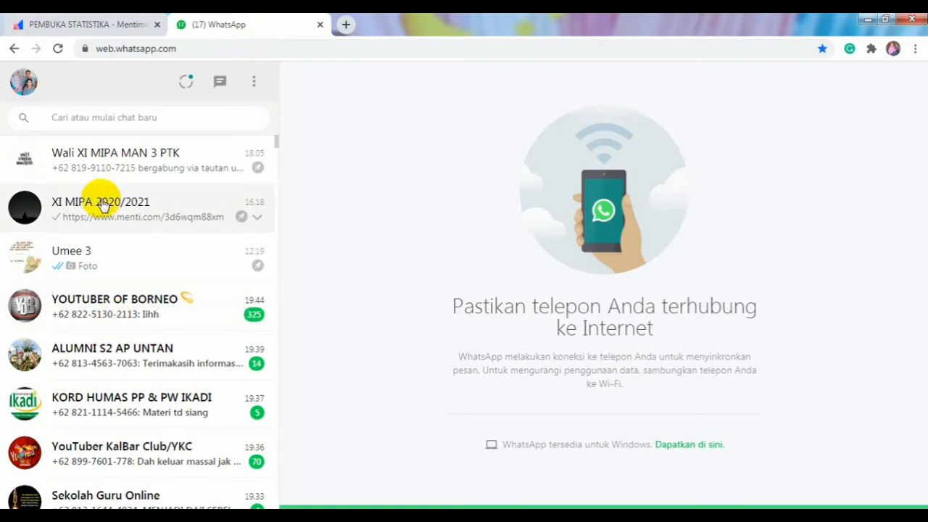
{"action": "left_click", "coordinate": [108, 212]}
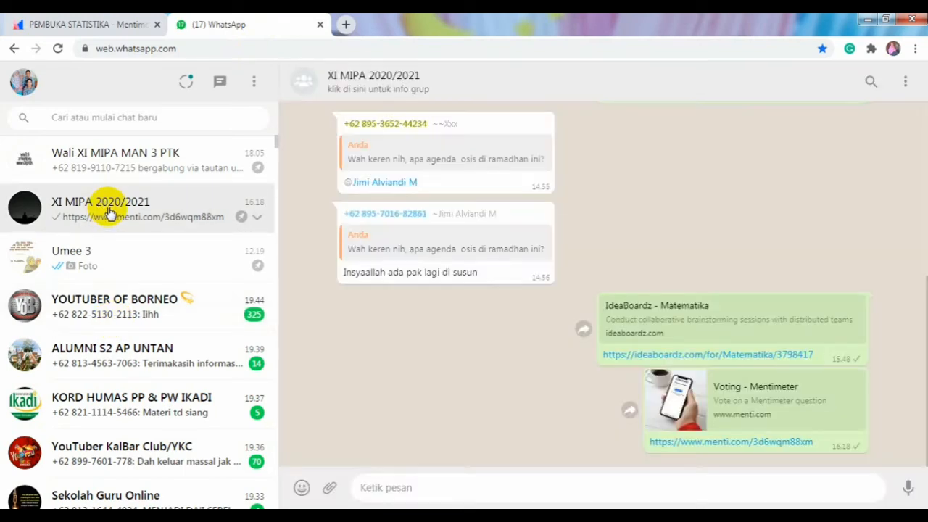
{"action": "right_click", "coordinate": [385, 487]}
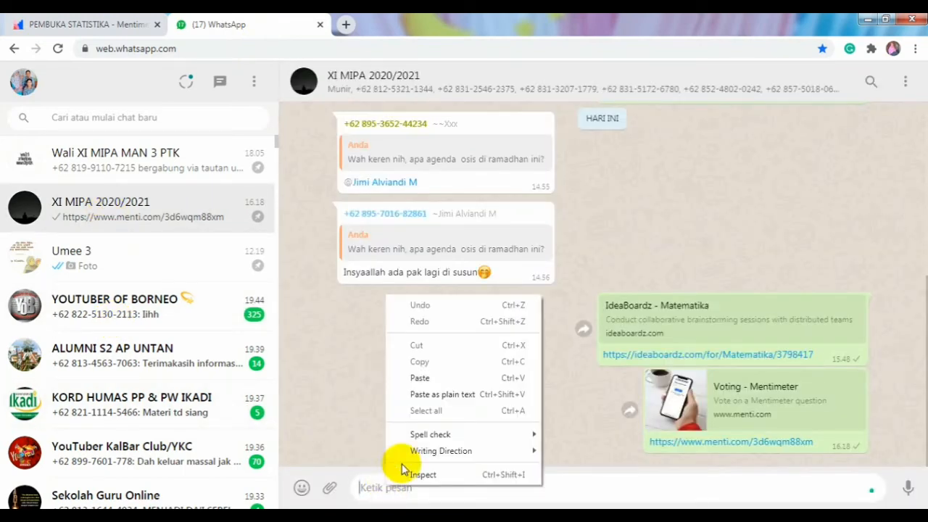
{"action": "left_click", "coordinate": [428, 379]}
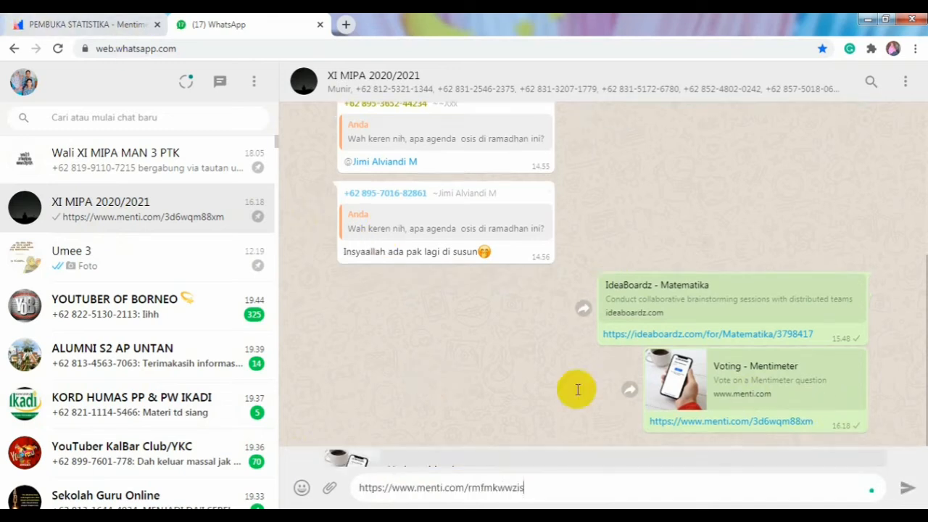
{"action": "left_click", "coordinate": [906, 491]}
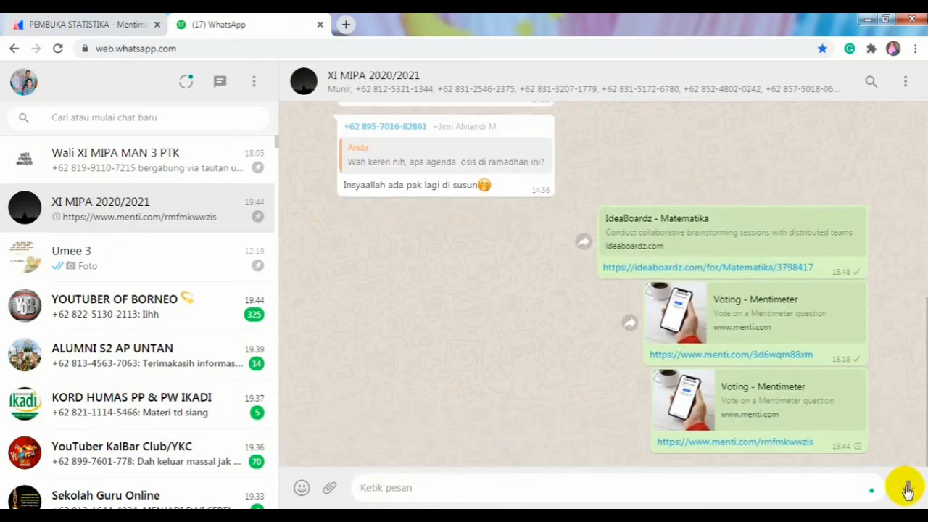
Switch back to Mentimeter, run the mean quiz question through to the leaderboard, and return to the slide editor.
{"action": "left_click", "coordinate": [86, 24]}
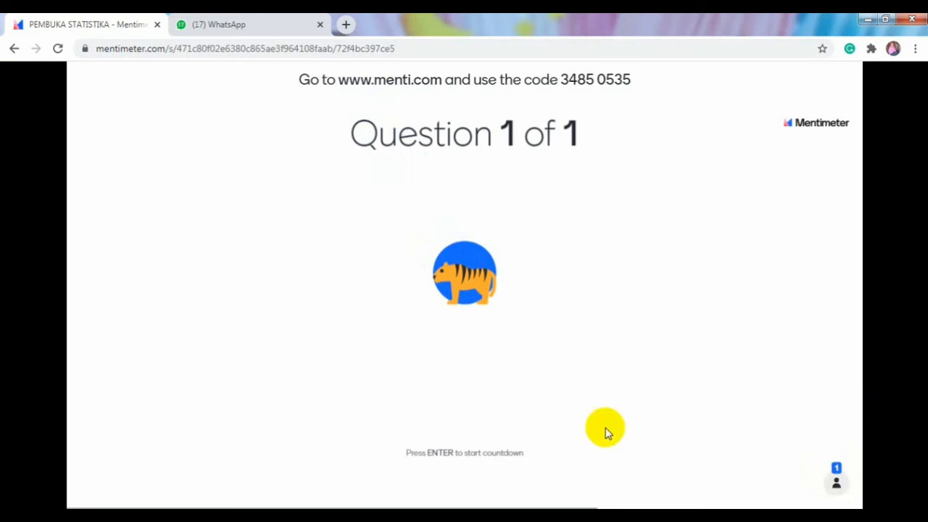
{"action": "key", "text": "Return"}
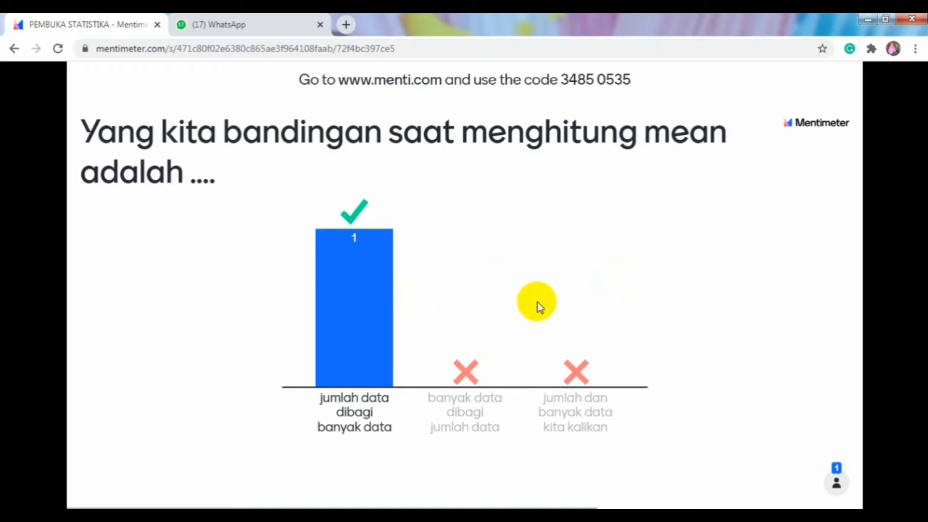
{"action": "key", "text": "Right"}
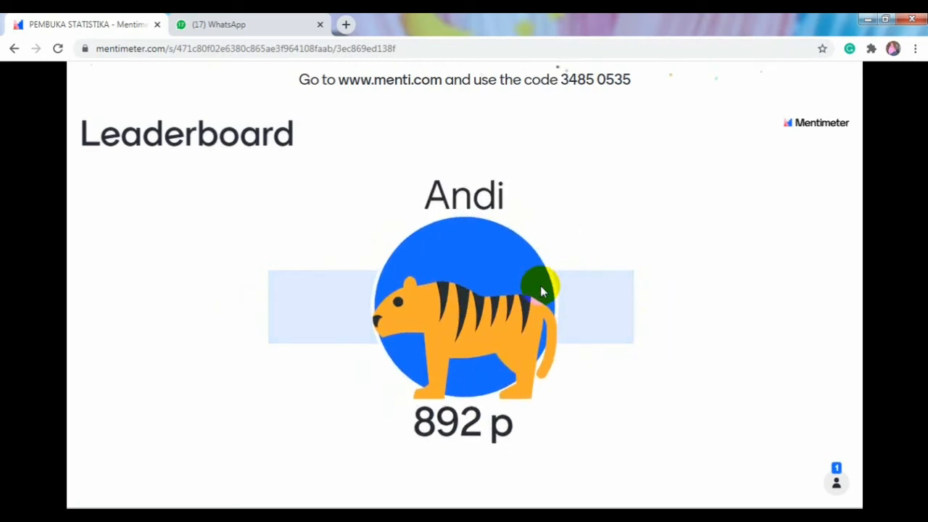
{"action": "left_click", "coordinate": [540, 290]}
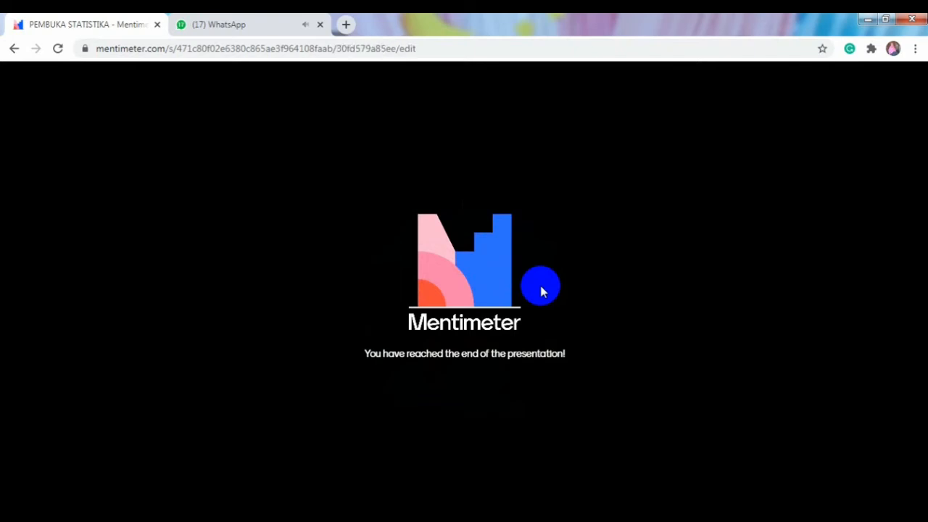
{"action": "key", "text": "Escape"}
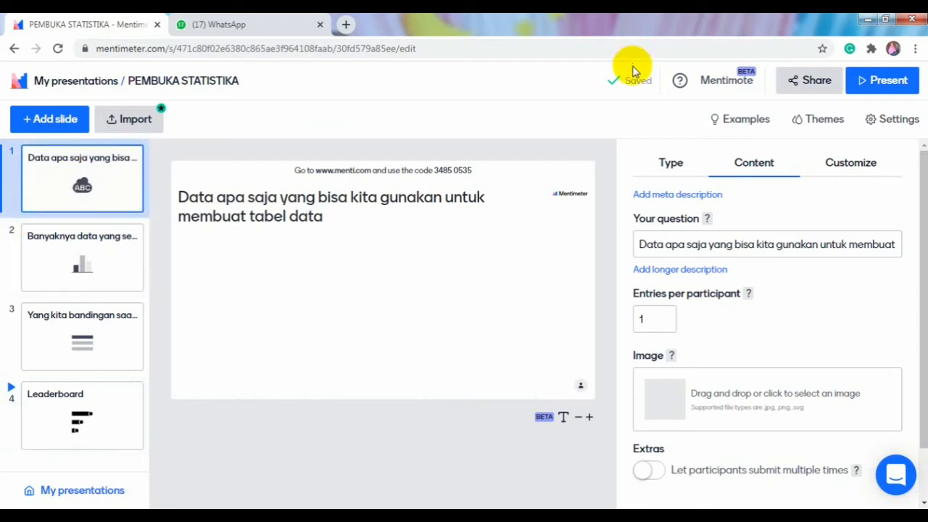
Present from the word cloud slide and go through the participants' responses up to the mean quiz question's correct answer.
{"action": "left_click", "coordinate": [886, 82]}
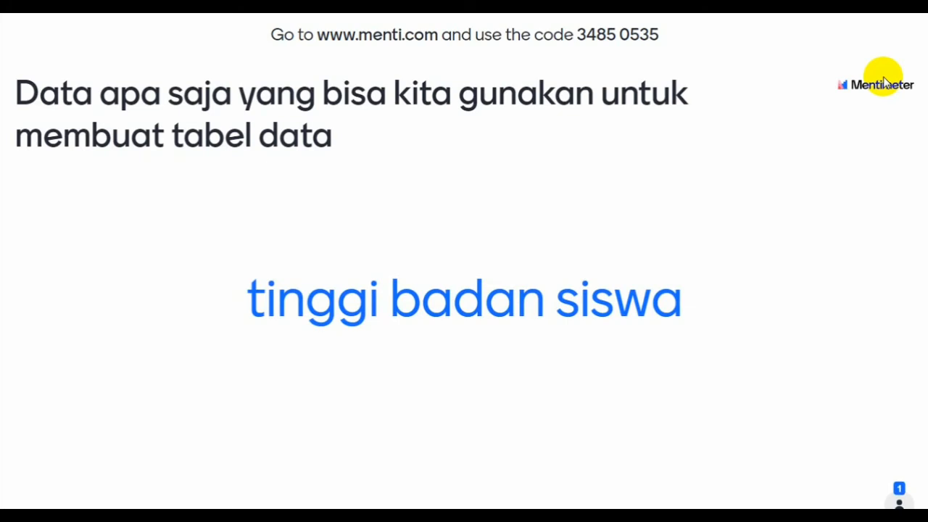
{"action": "key", "text": "Right"}
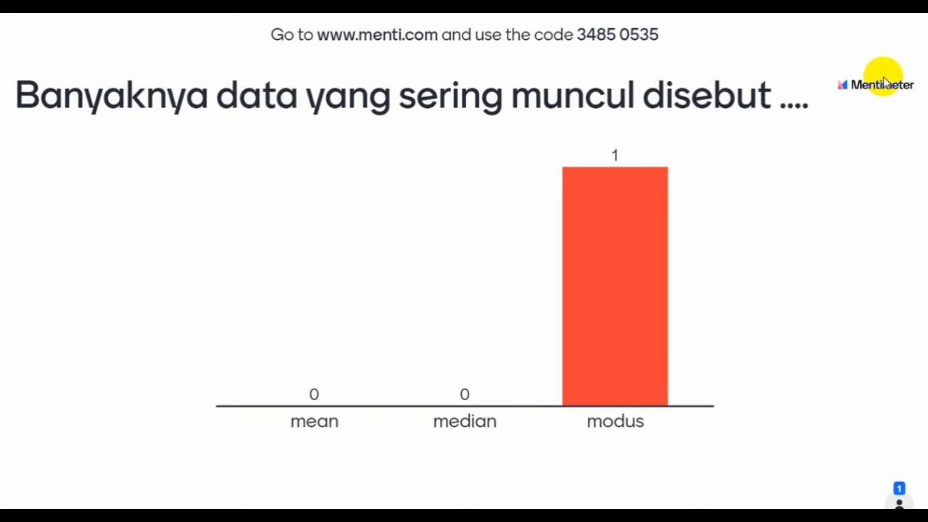
{"action": "key", "text": "Right"}
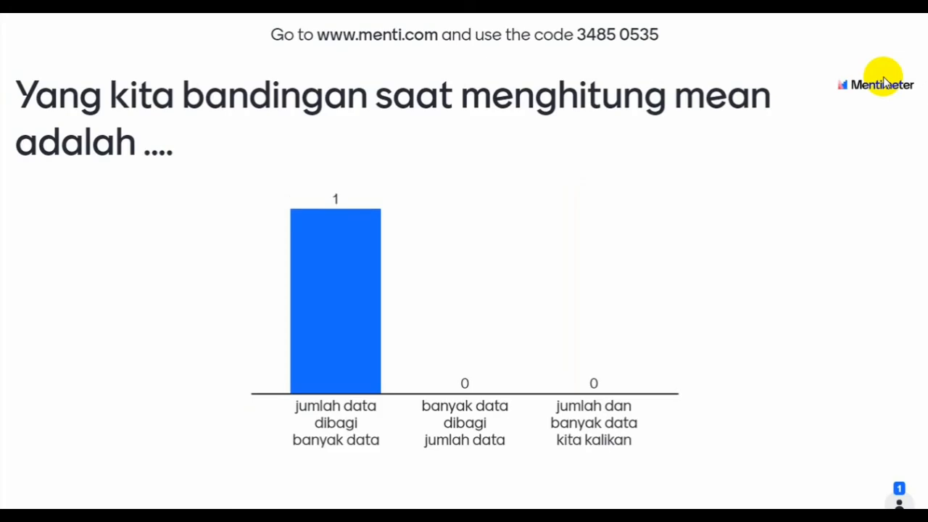
{"action": "key", "text": "Right"}
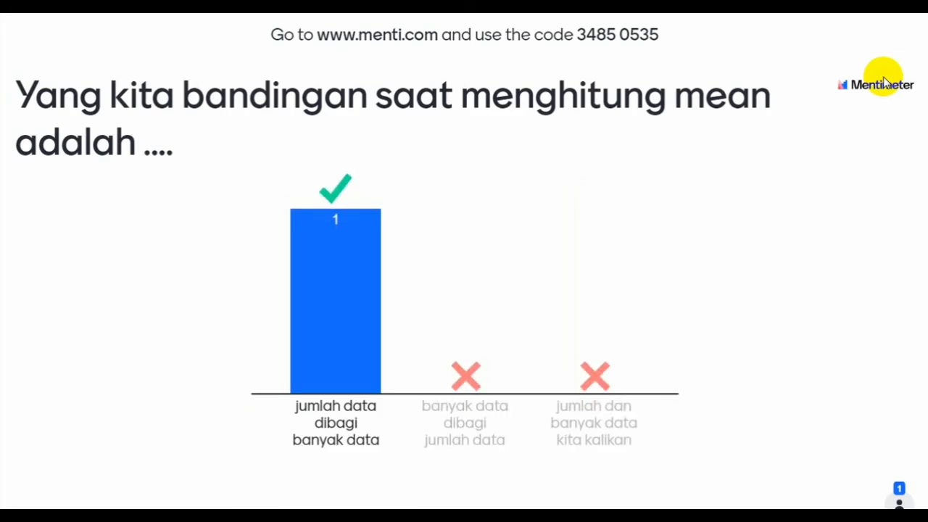